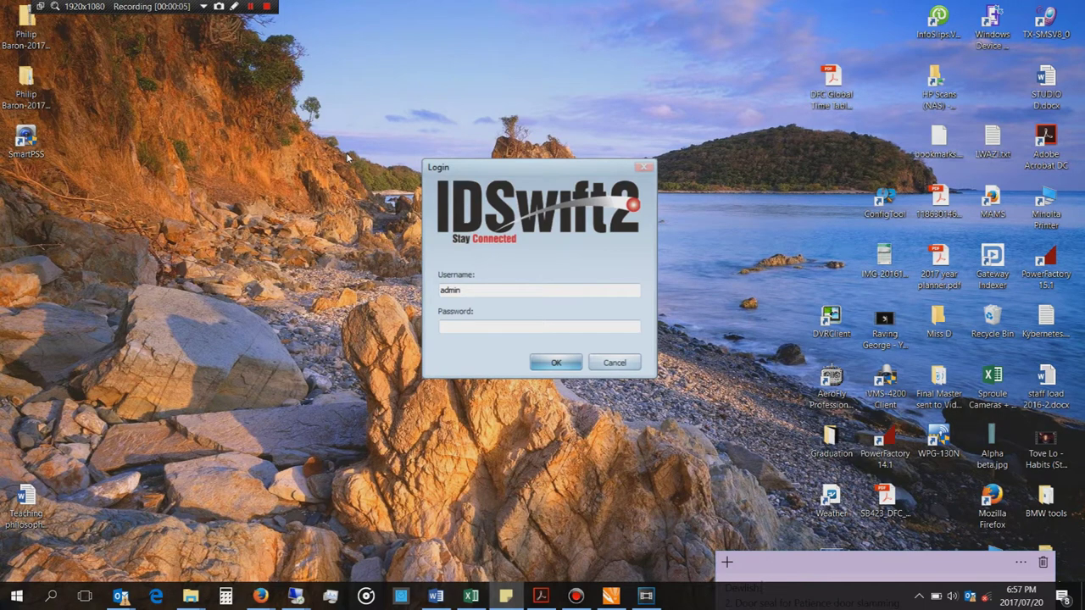
Log in to IDSwift2 with the admin account's password.
click(492, 328)
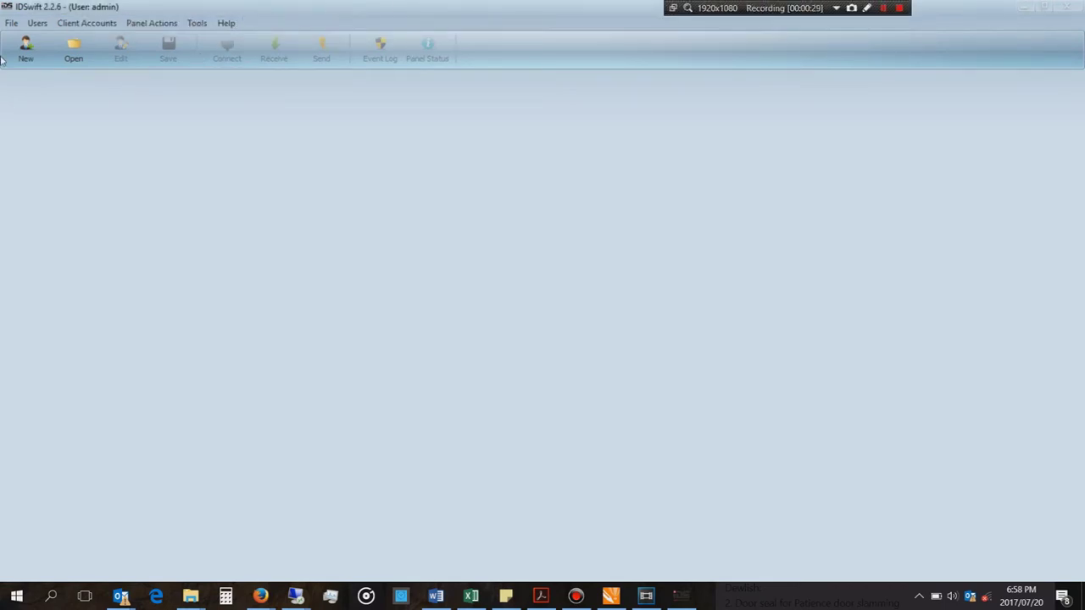
Examine the panel type, hardware version and installer code fields for a new client account, and cancel its creation.
click(26, 51)
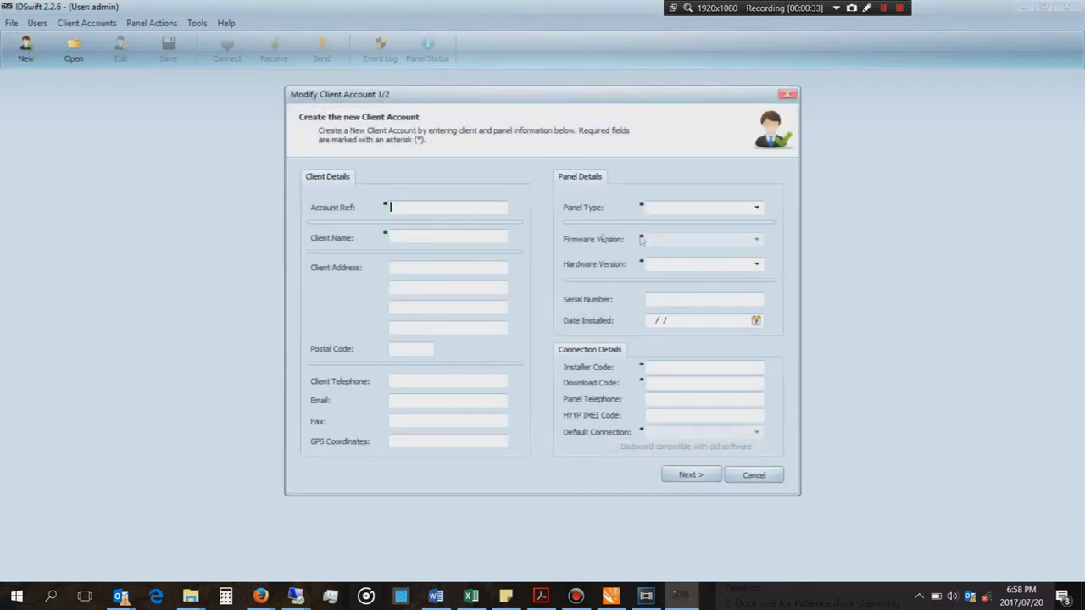
click(710, 209)
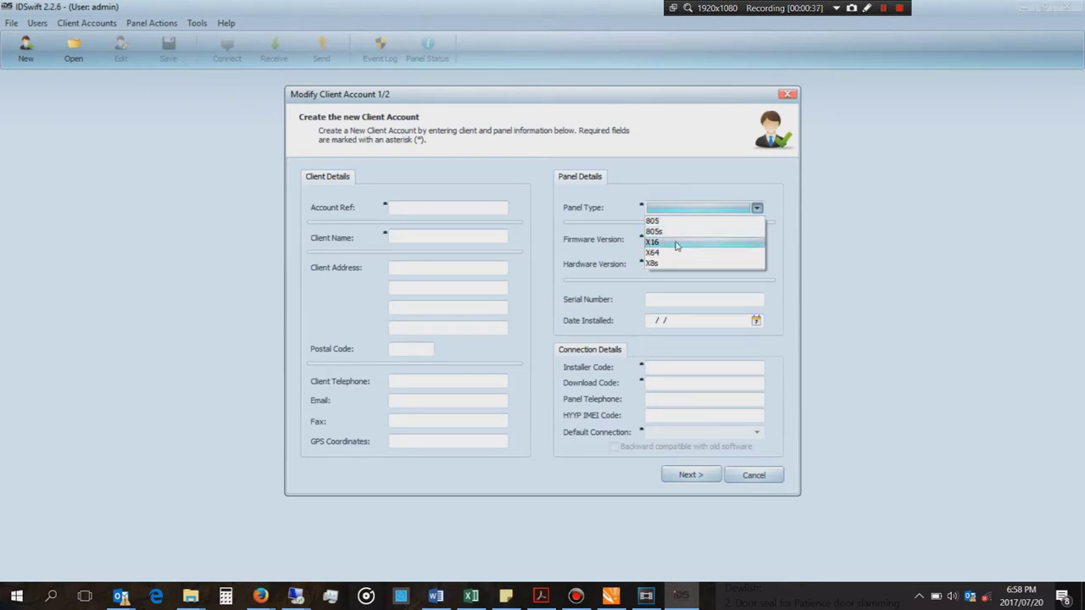
click(629, 257)
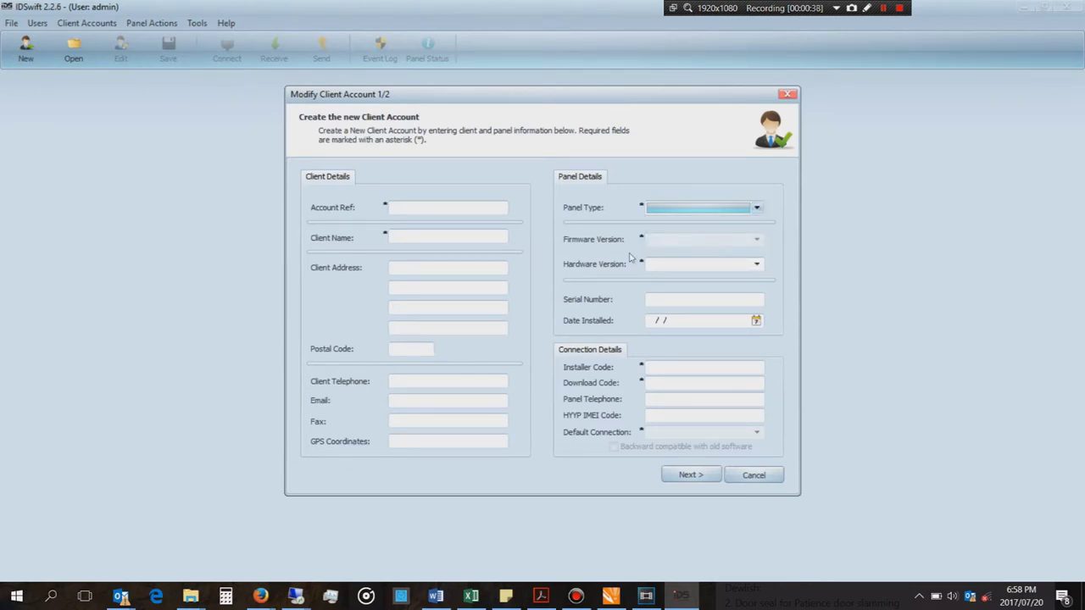
click(650, 266)
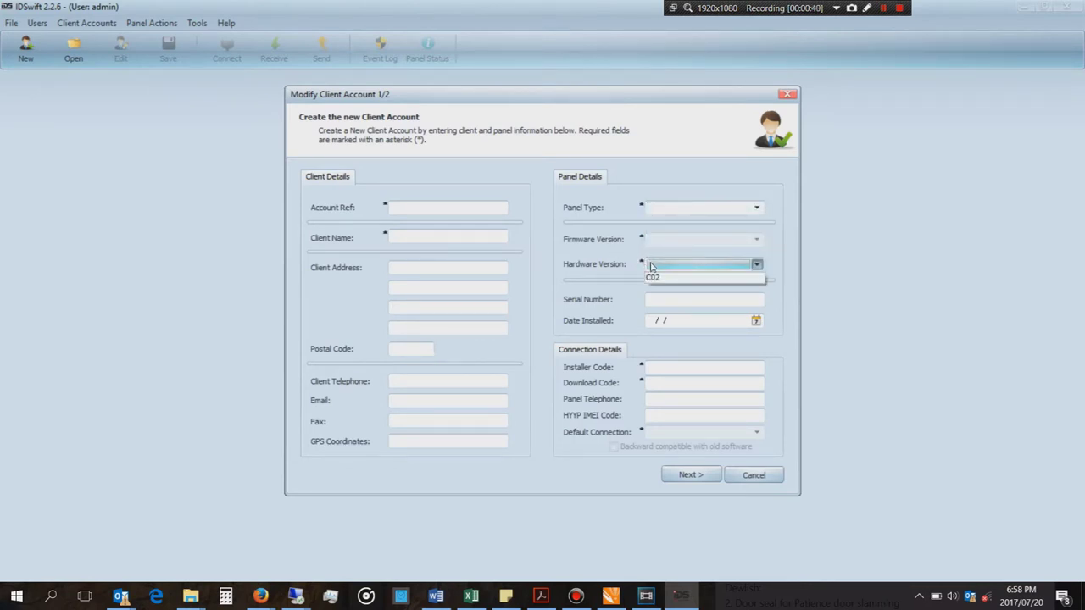
click(651, 266)
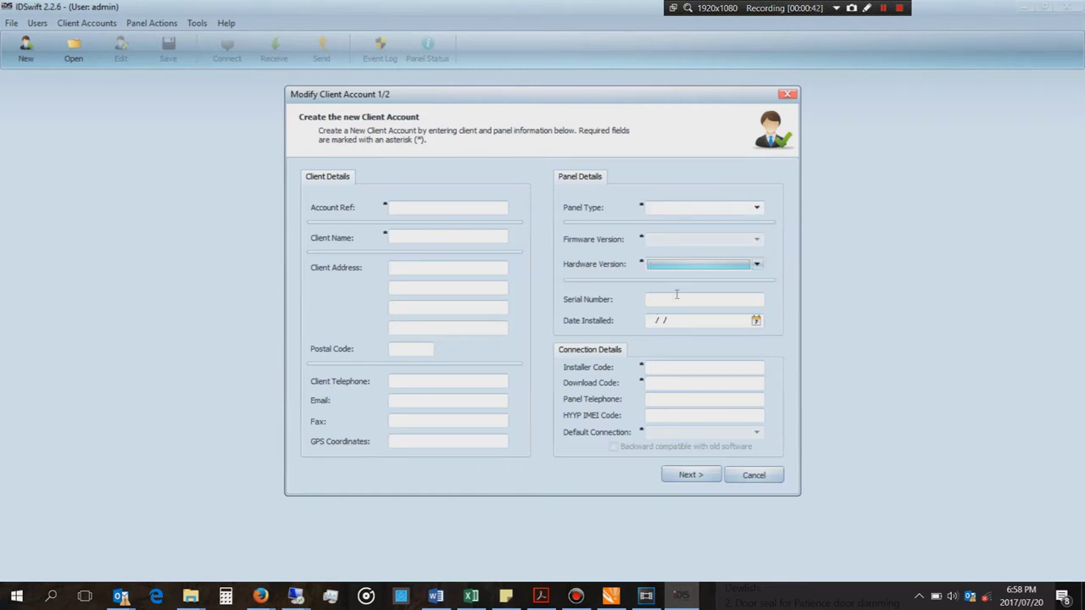
click(682, 368)
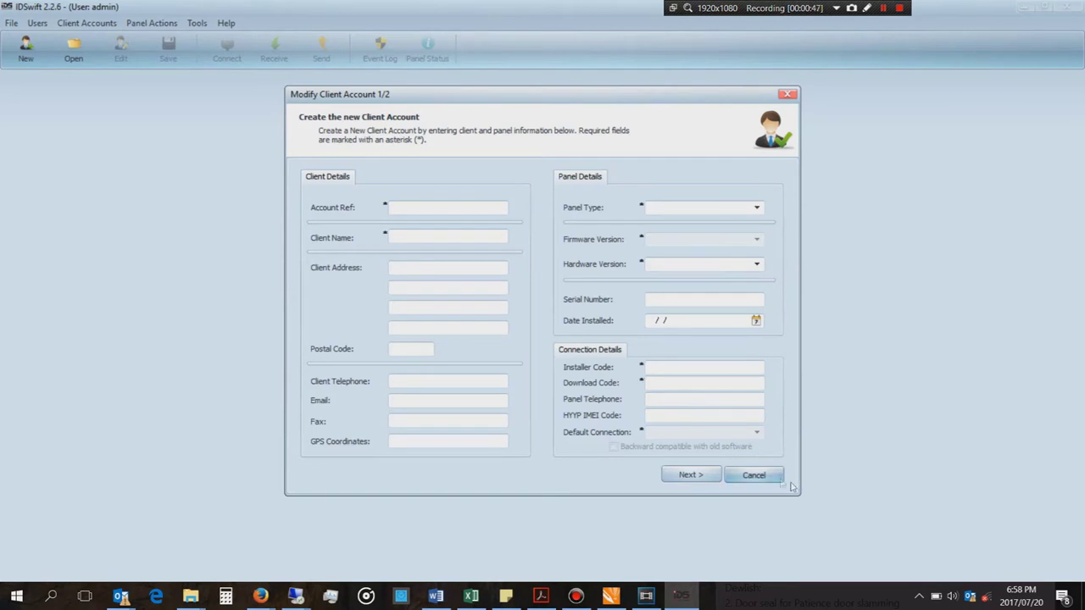
click(751, 475)
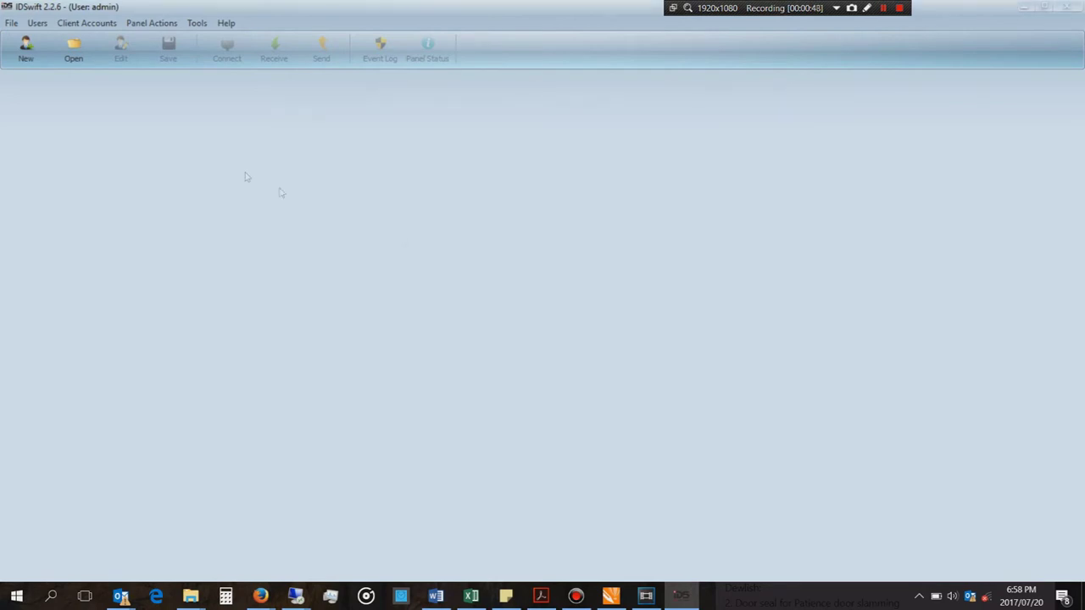
Open the saved X64 client account and review its firmware version and default connection options without saving changes.
click(74, 48)
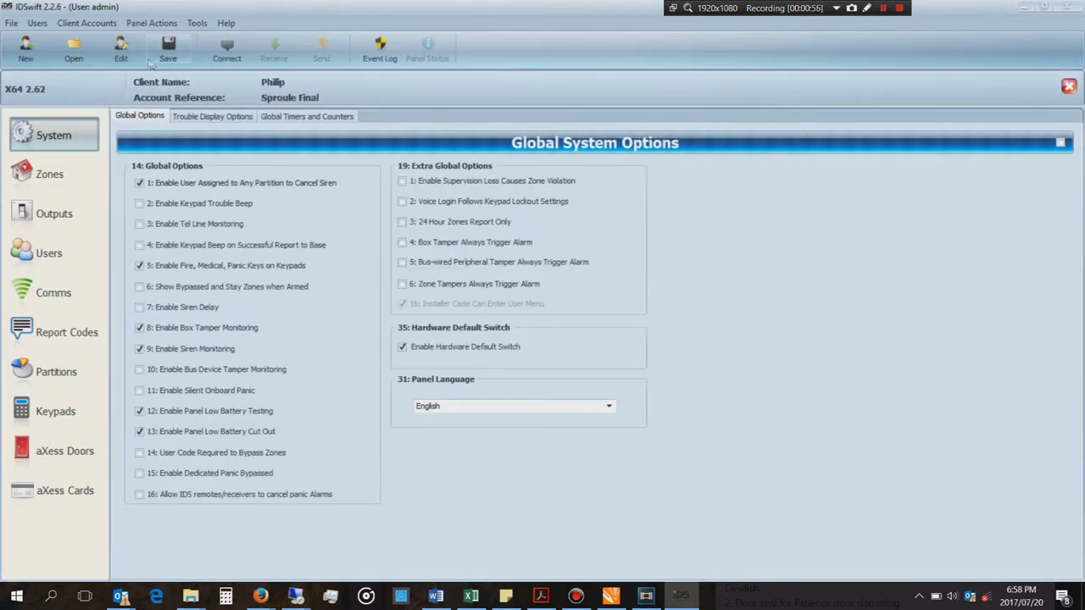
click(121, 49)
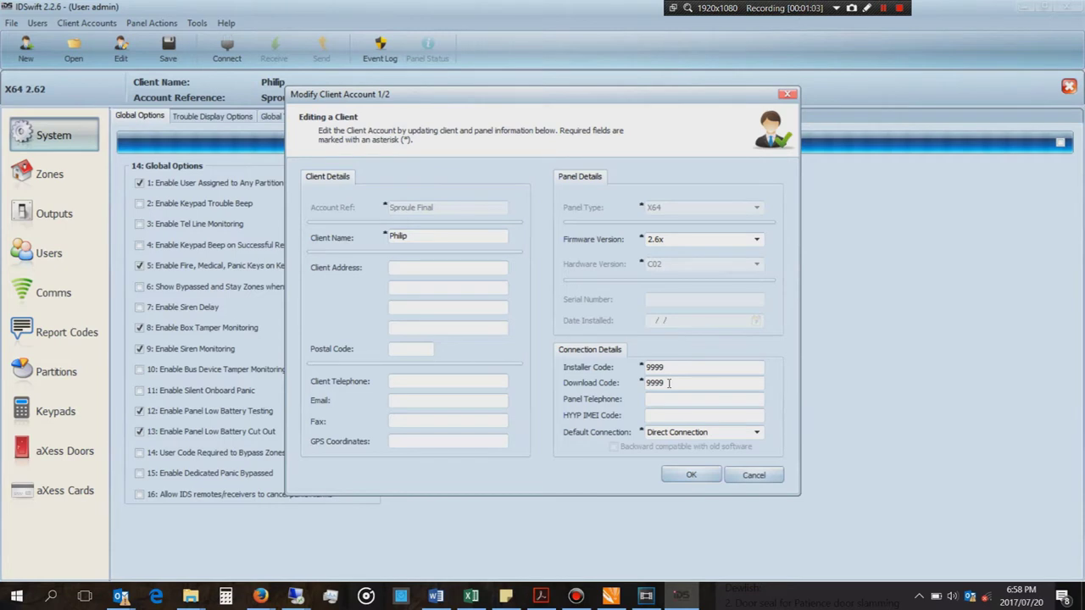
click(669, 241)
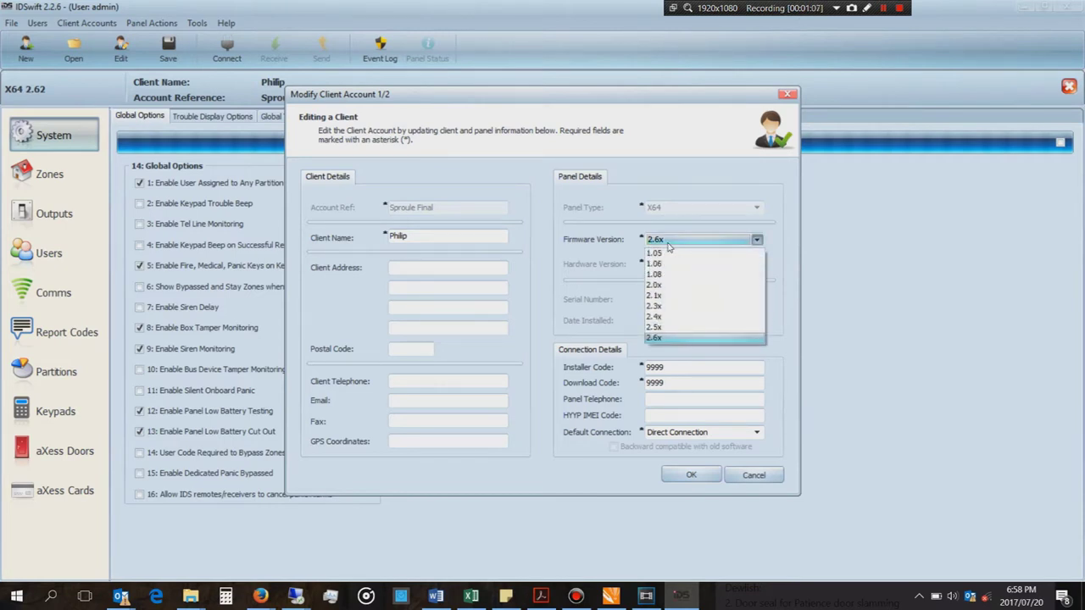
click(668, 244)
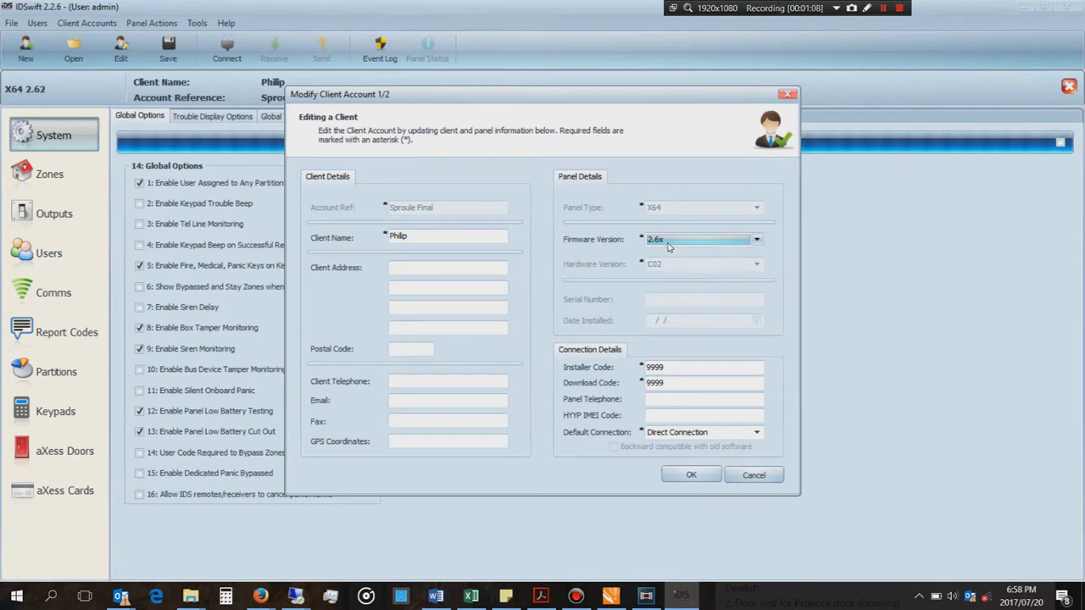
click(701, 433)
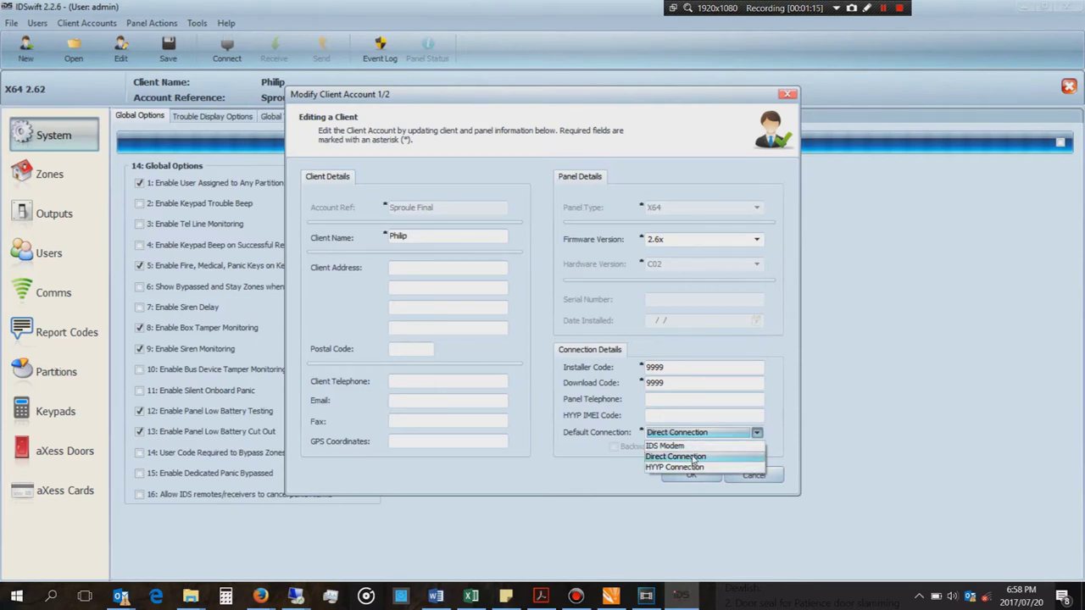
click(693, 457)
click(752, 475)
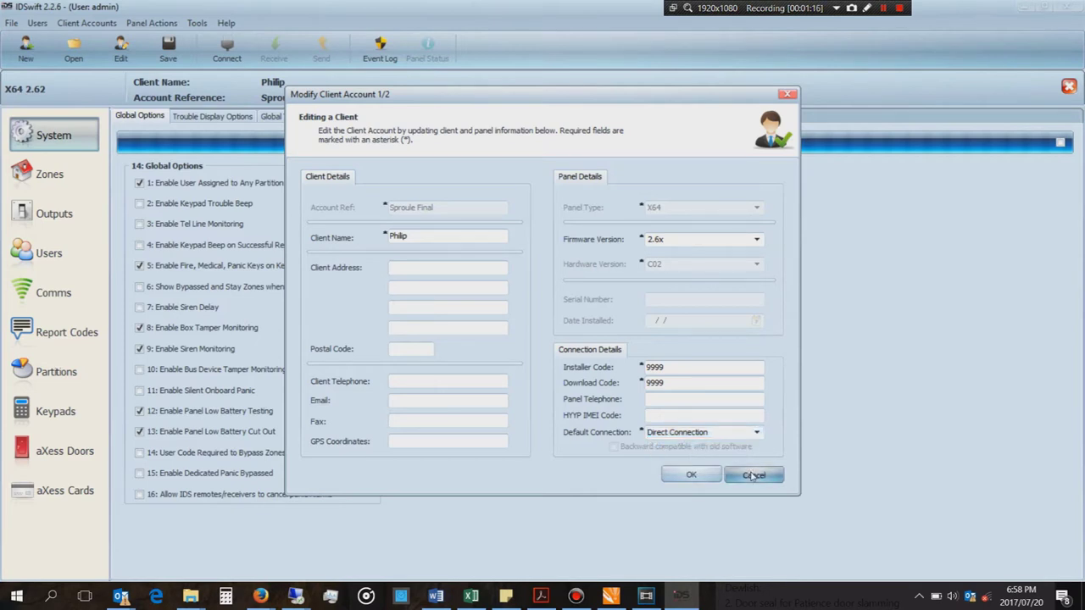
Connect to the alarm panel using Direct Connection on port COM7.
click(226, 52)
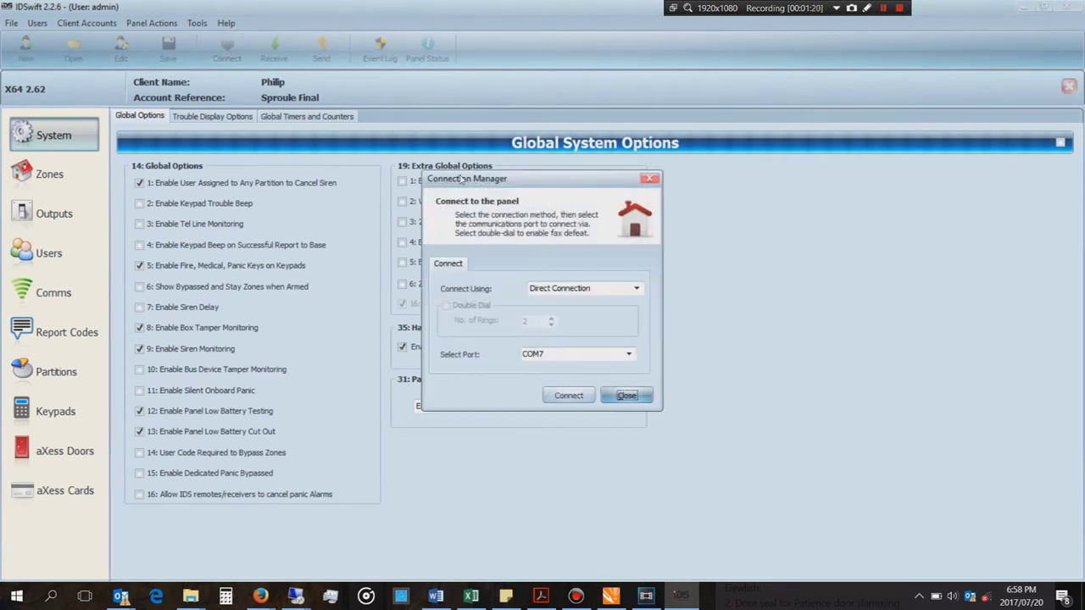
click(609, 353)
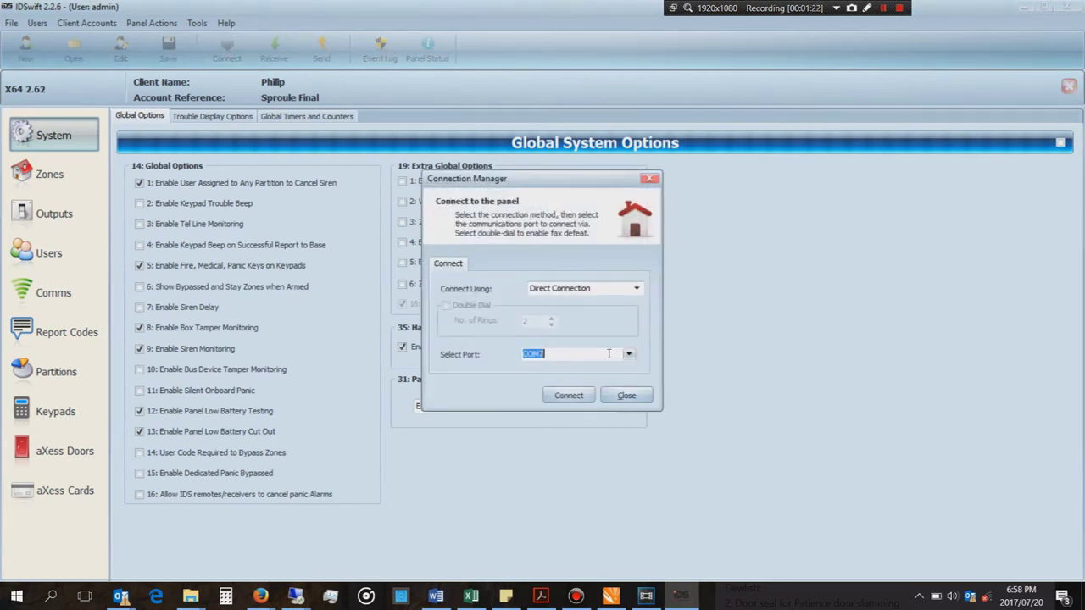
click(631, 354)
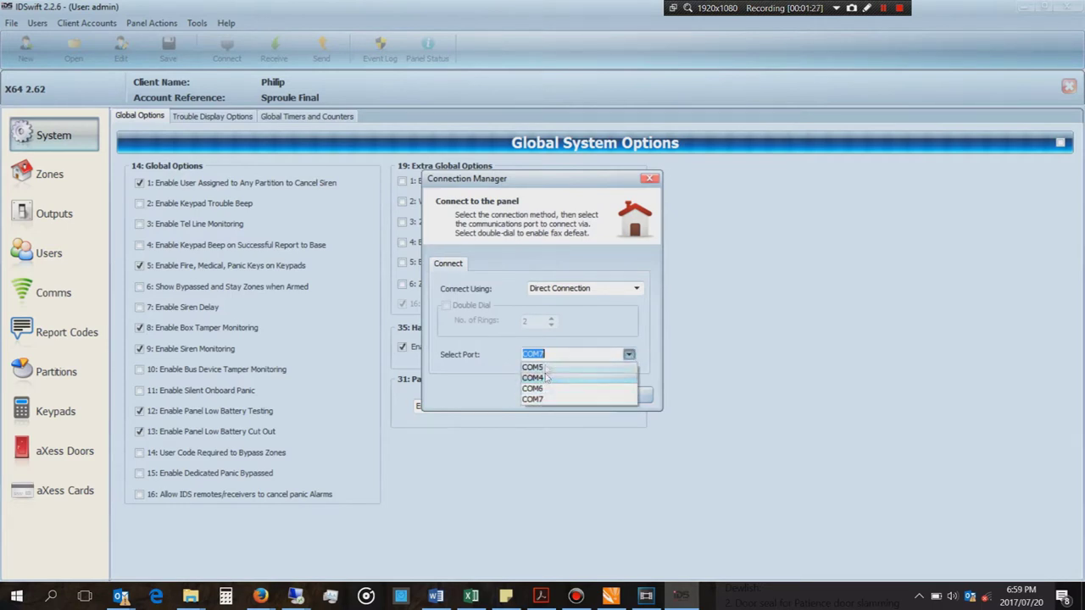
click(546, 400)
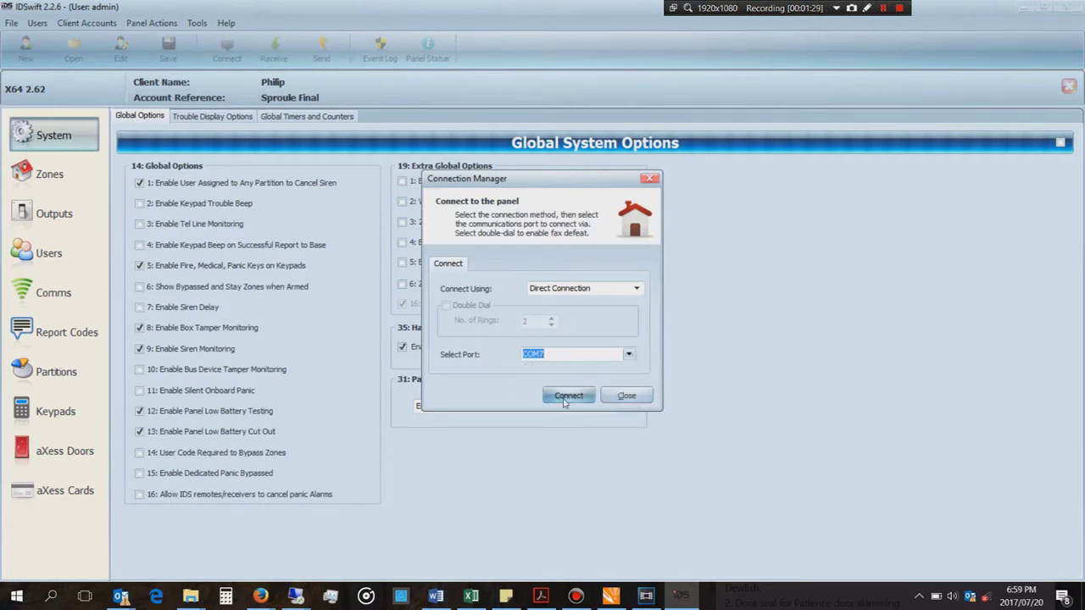
click(565, 397)
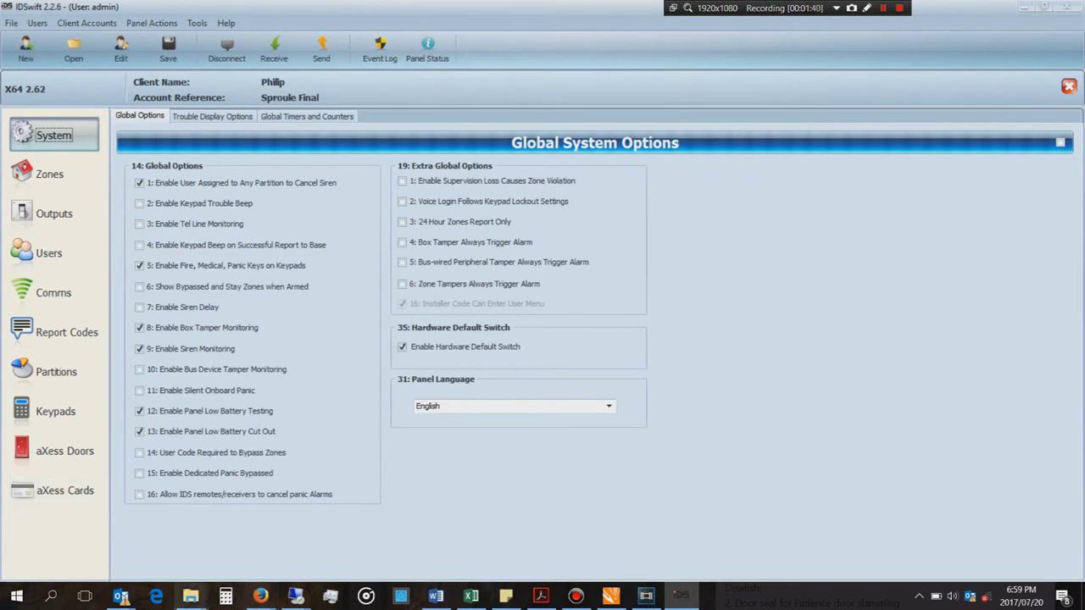
Check in Windows Device Manager which COM port the IDS USB Download Station uses.
right_click(16, 596)
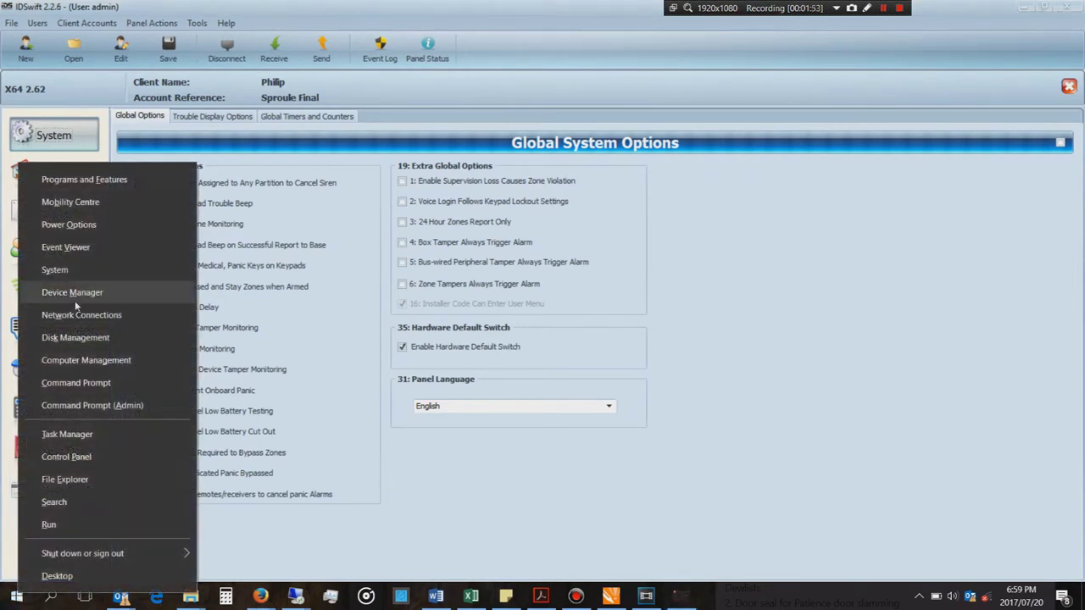
click(76, 301)
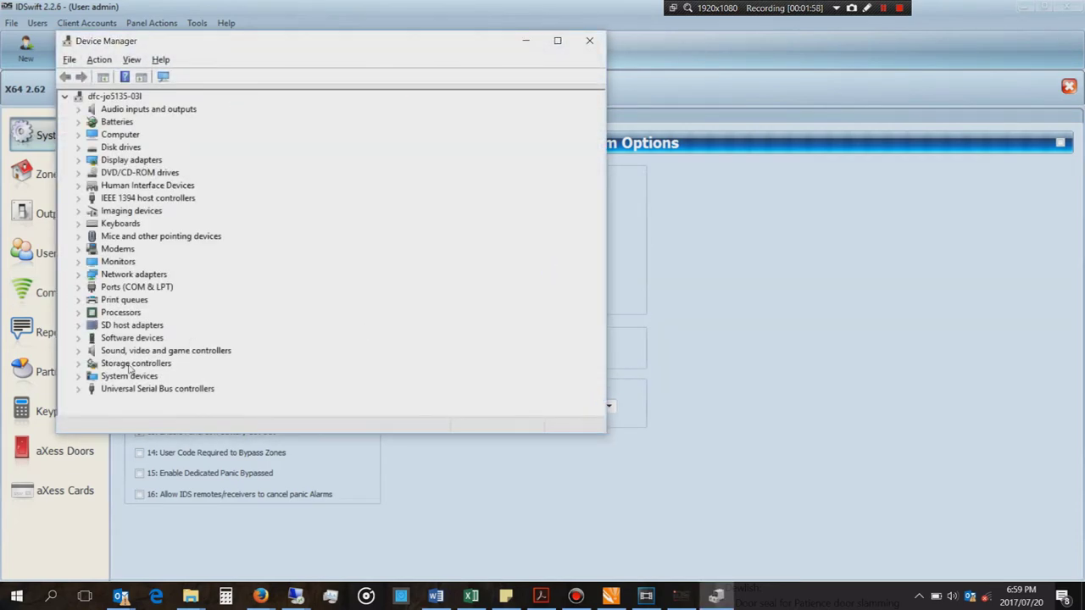
click(109, 289)
click(79, 288)
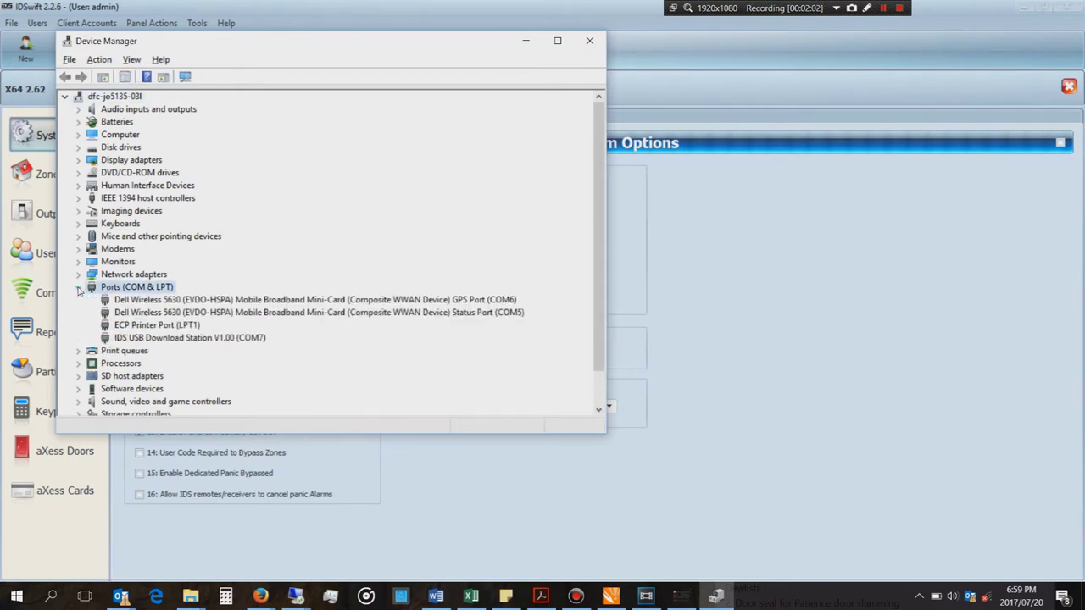
click(140, 339)
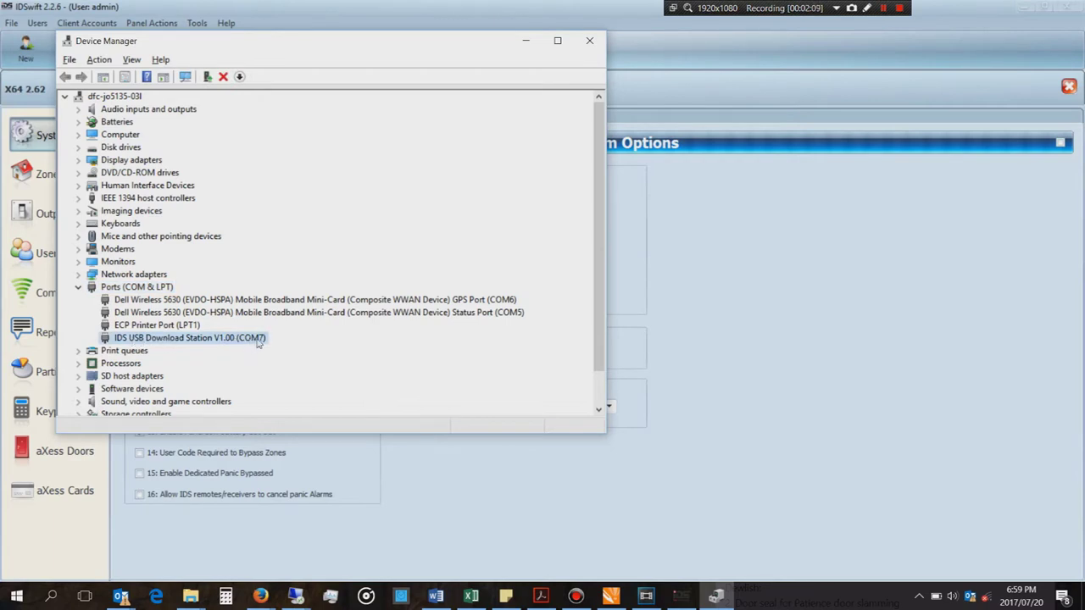
click(589, 40)
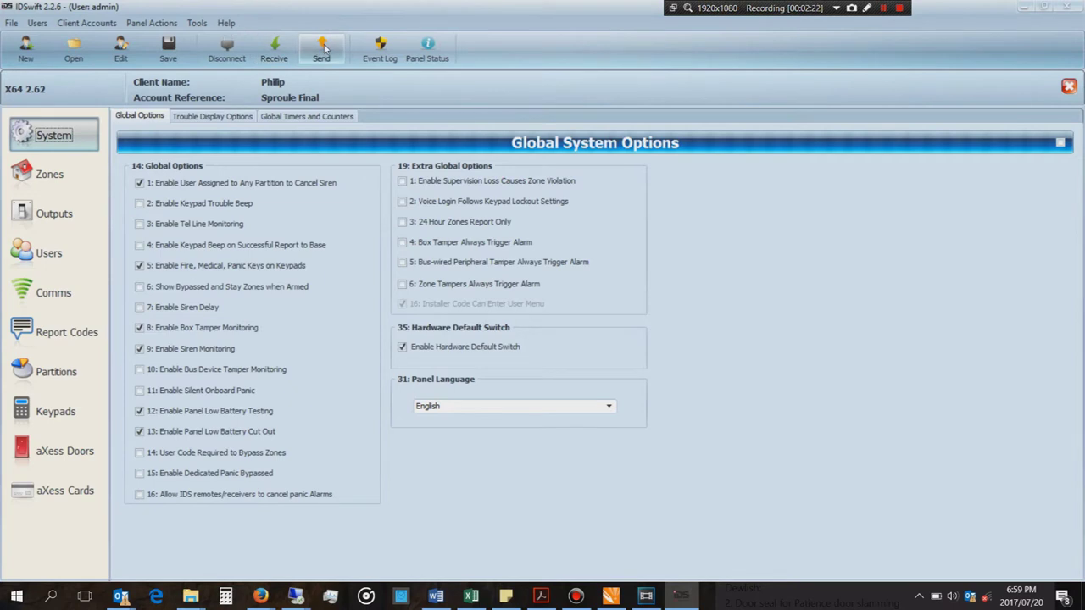
Receive the configuration data from the connected panel.
click(275, 52)
click(280, 76)
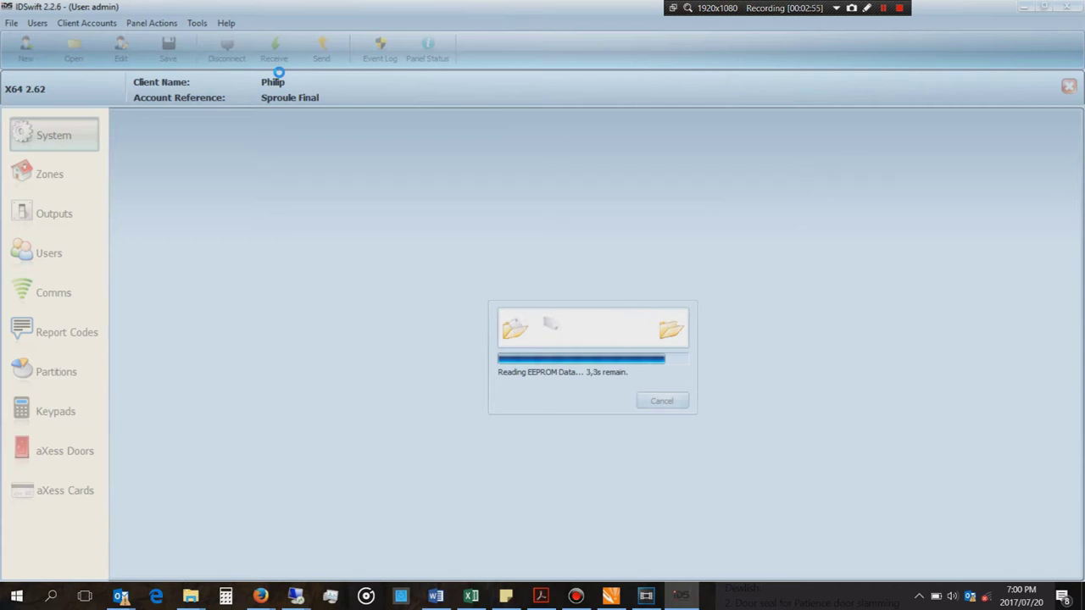
Switch to the zones workbook in Excel and arrange it side by side with IDSwift, giving Excel the narrower share.
click(472, 598)
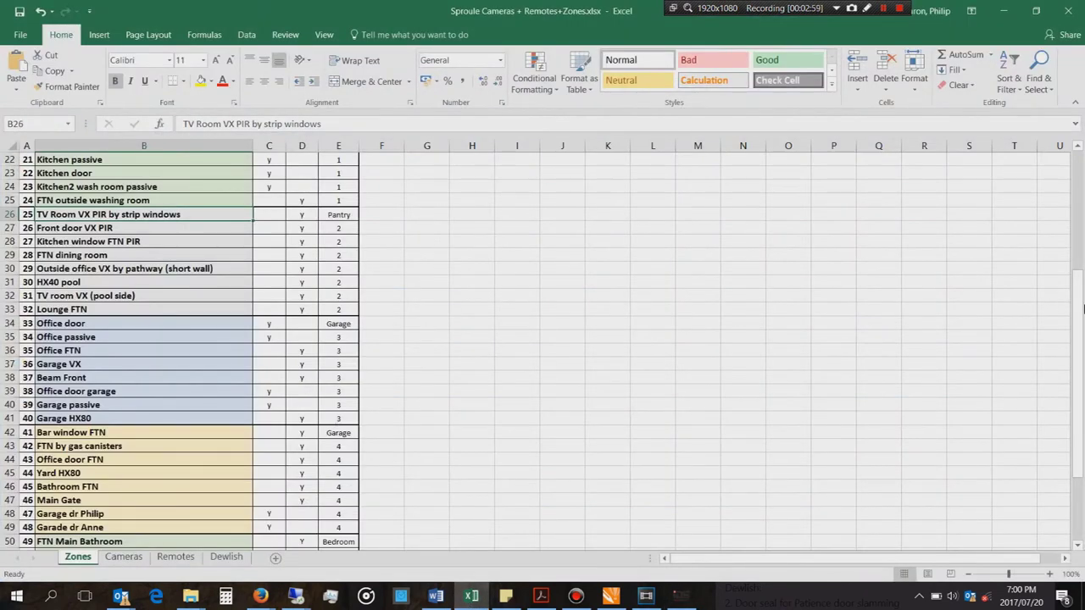
drag(1072, 310, 1065, 355)
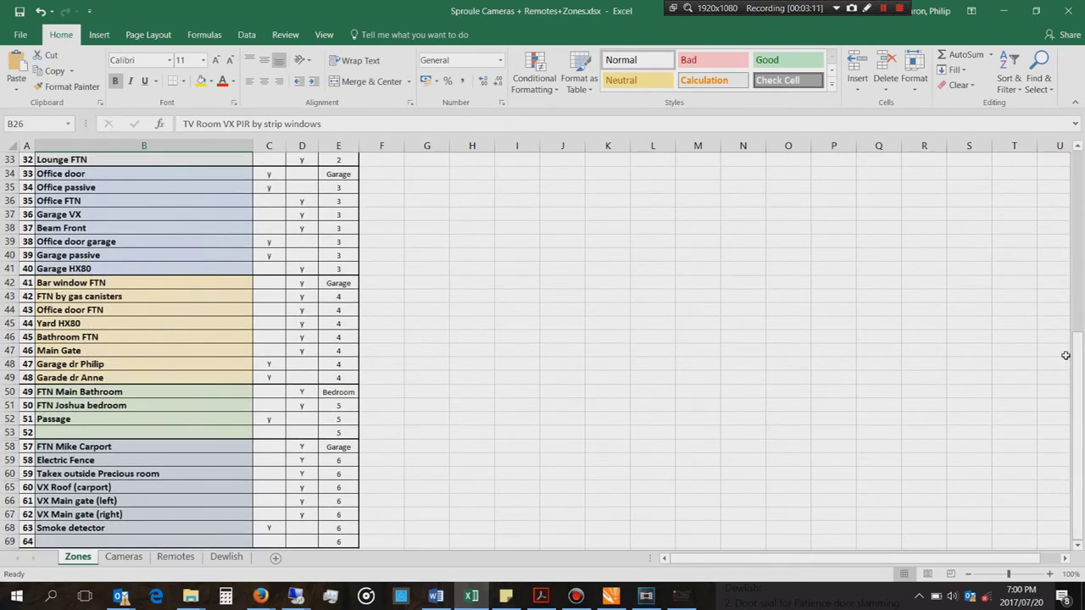
drag(537, 22, 1084, 160)
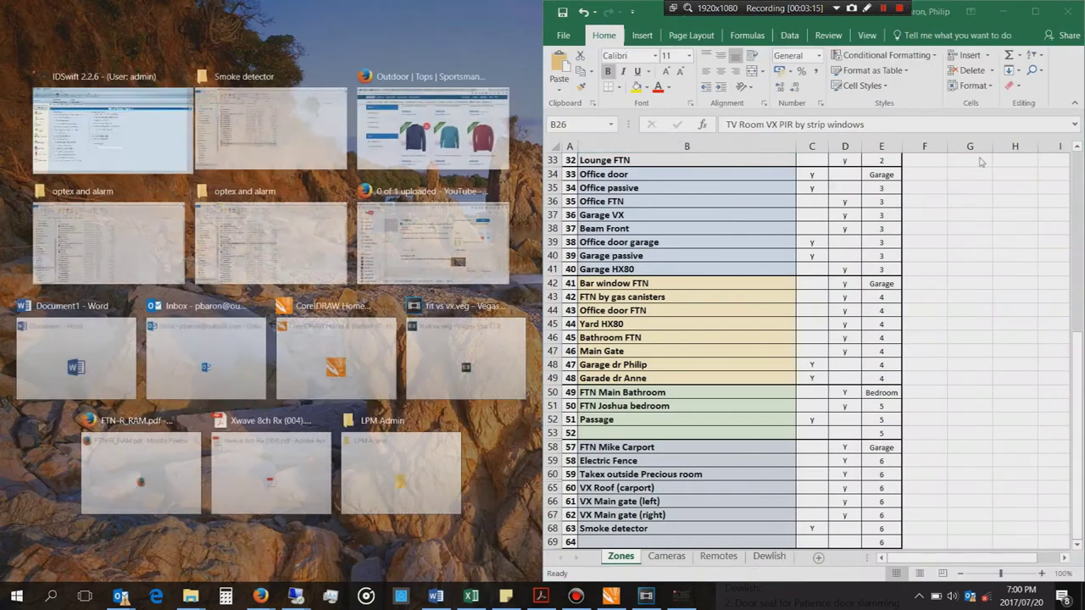
click(119, 136)
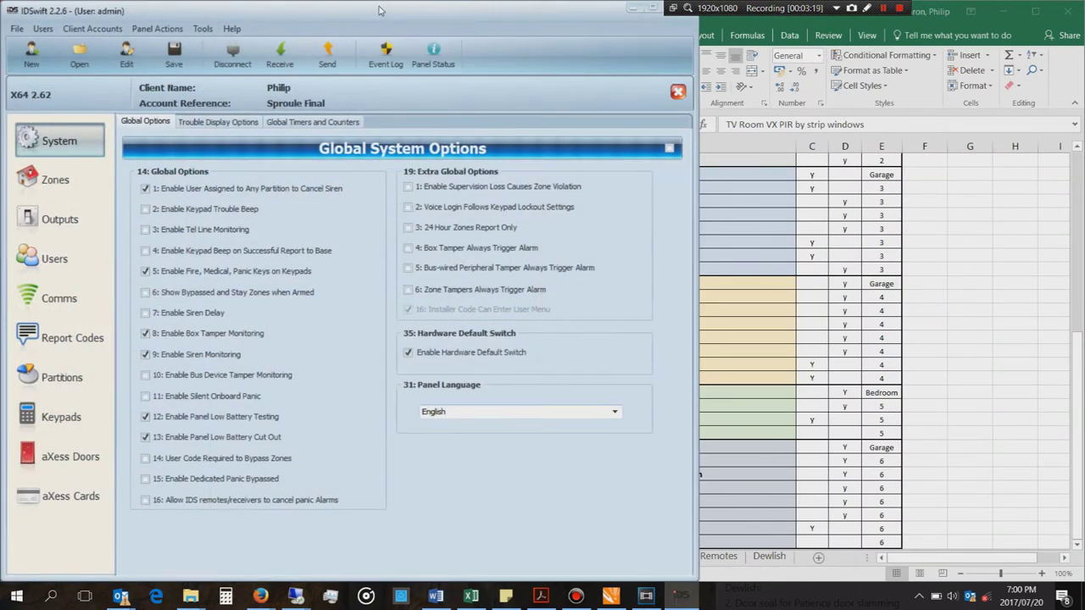
click(898, 25)
drag(543, 296, 688, 297)
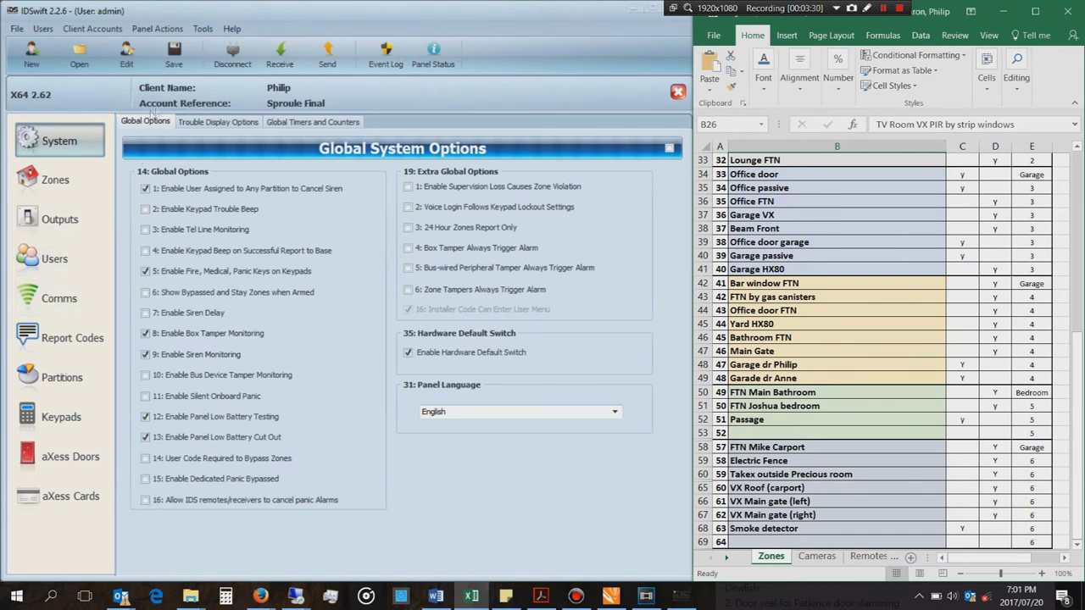
Rename zone 59 to "Takex Precio" in the zone allocation and properties.
click(75, 195)
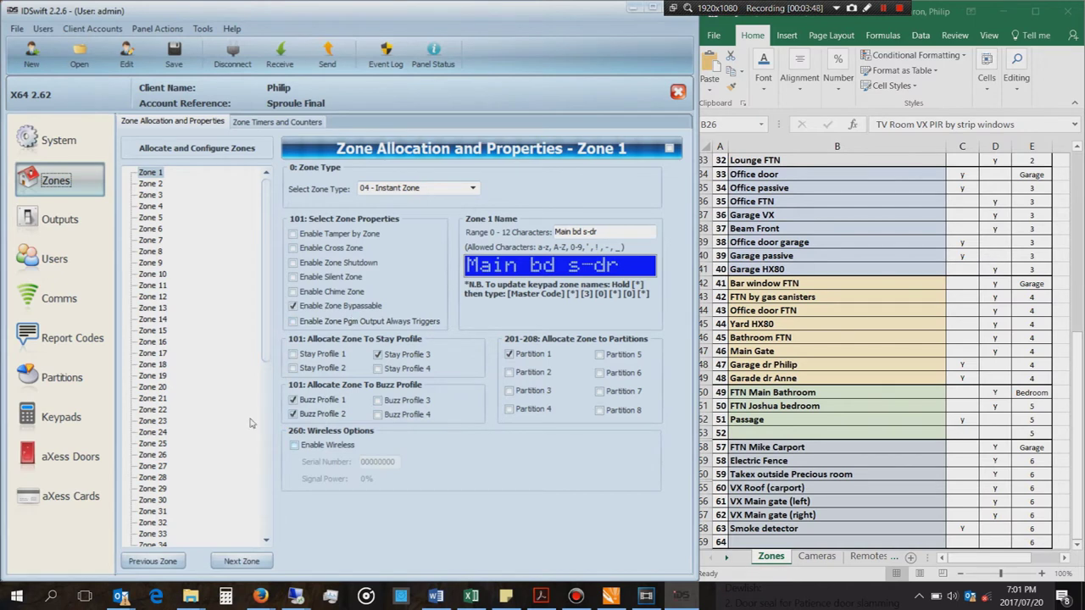
drag(266, 340, 265, 512)
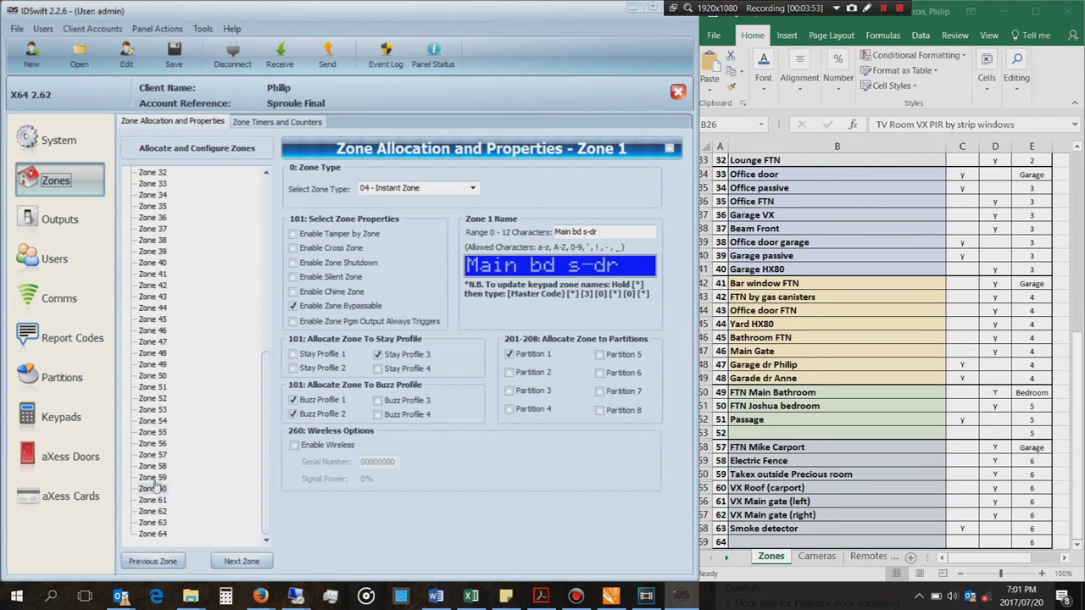
click(153, 478)
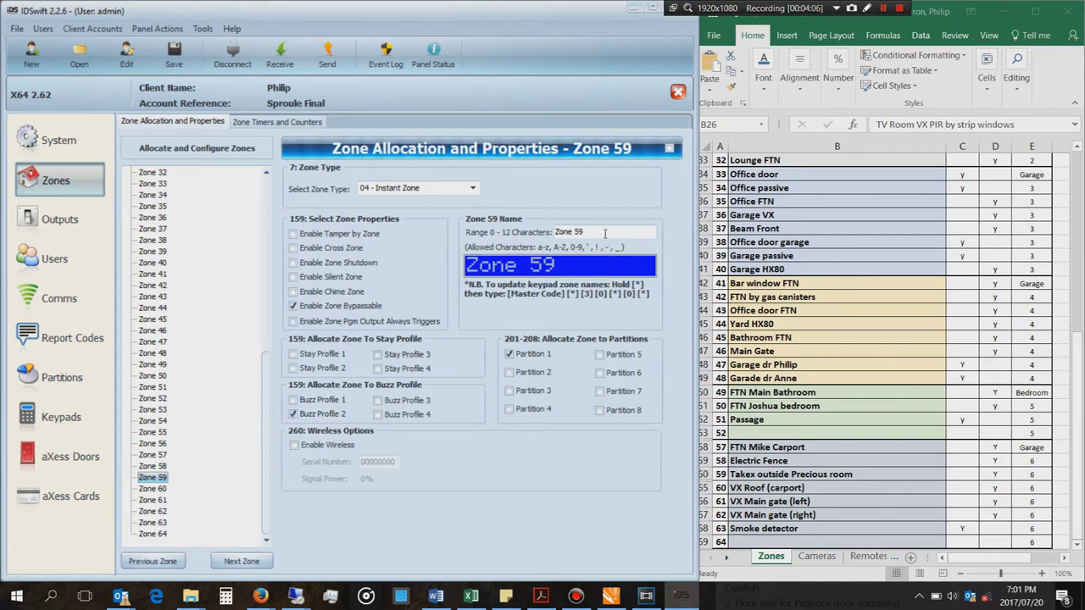
drag(605, 233, 472, 247)
text(Takex)
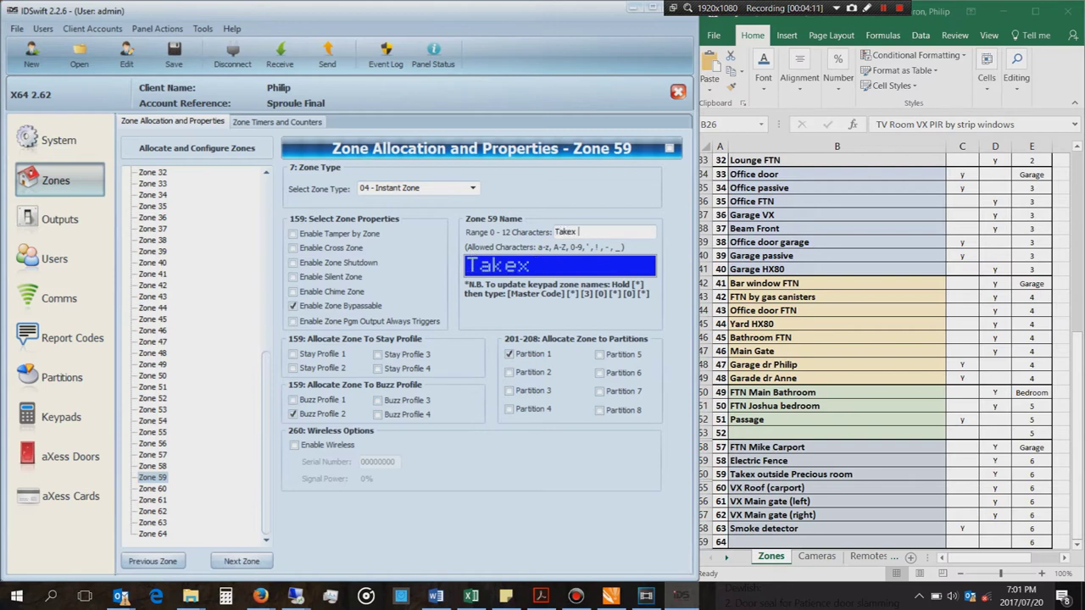
text( Precio)
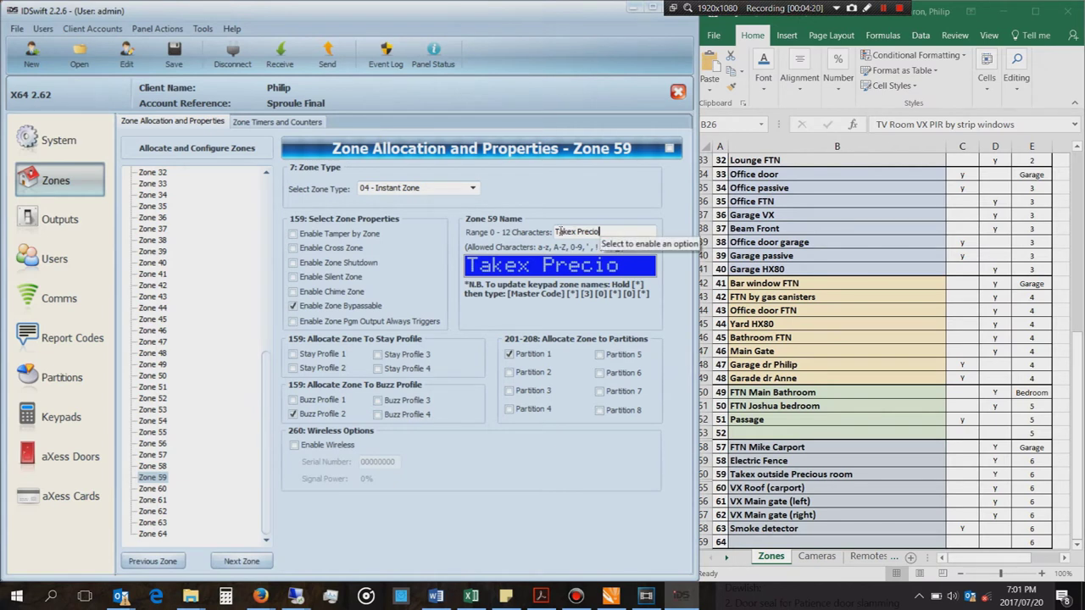
Change the name of zone 59 to "Takex Carpor".
drag(599, 231, 579, 233)
text(C)
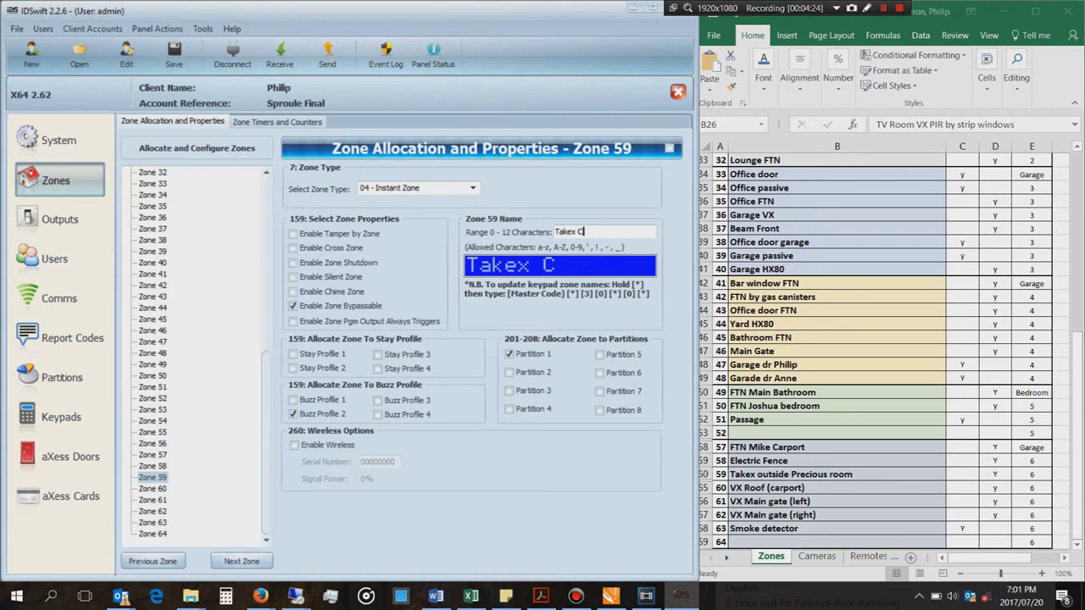
text(arpor)
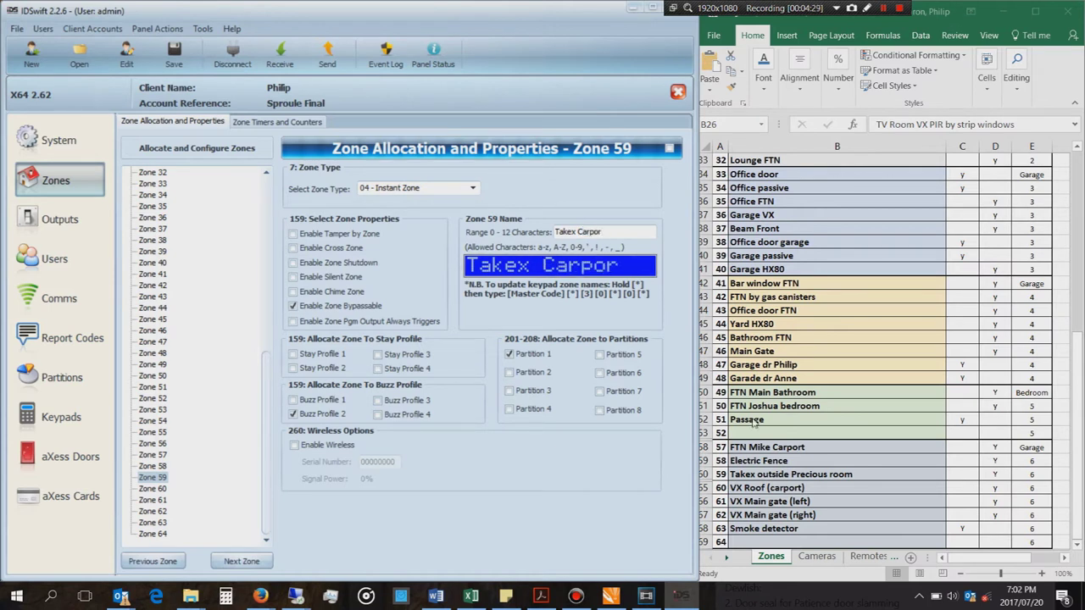
Switch to the zones workbook in Excel and append "(Carport)" to the description of zone 59 in cell B60.
click(776, 501)
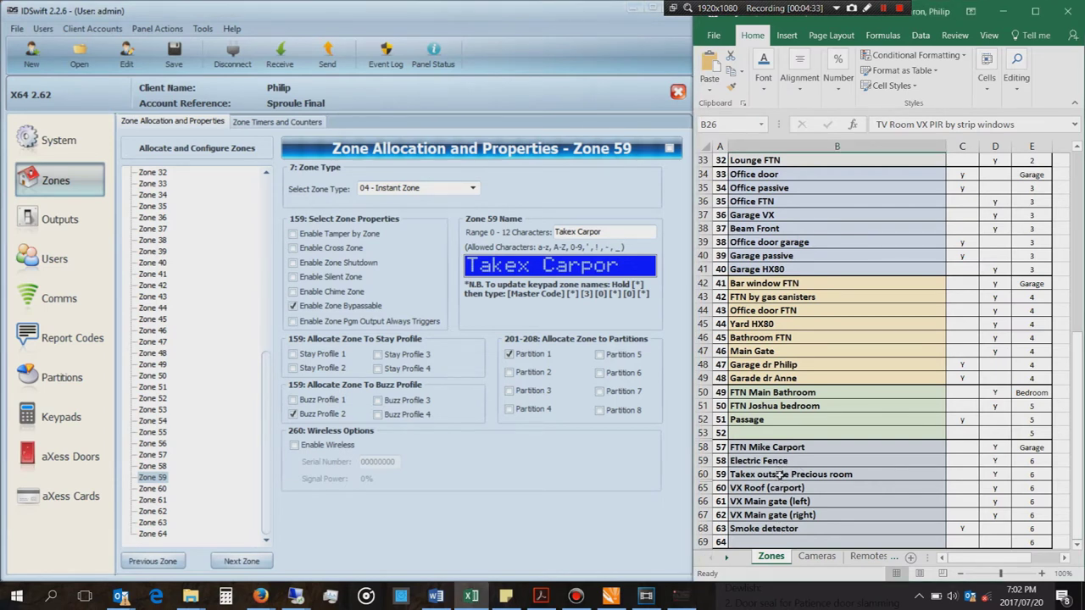
click(781, 474)
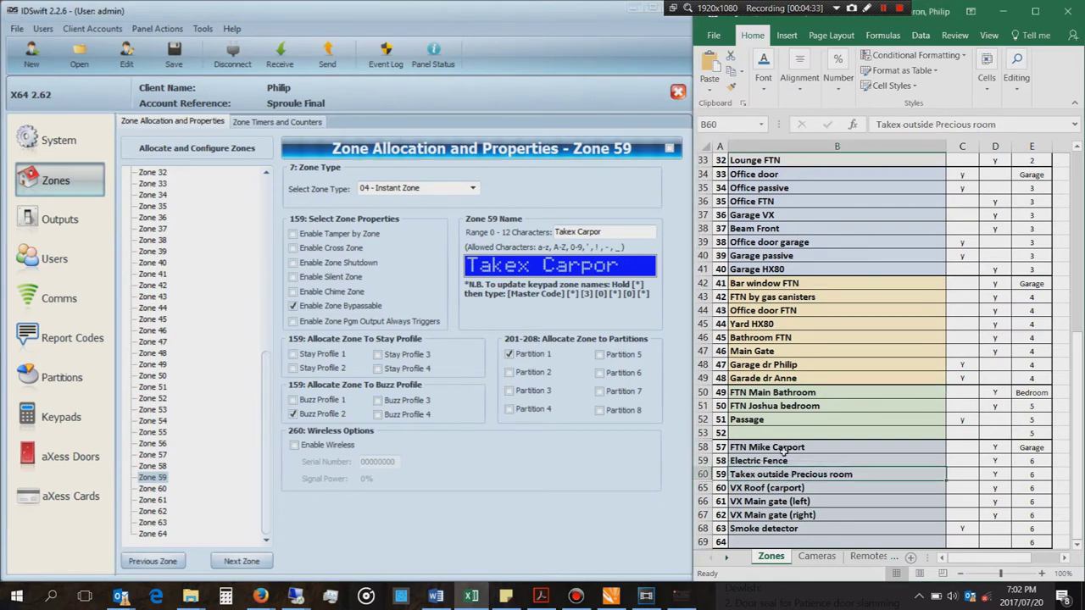
click(1005, 123)
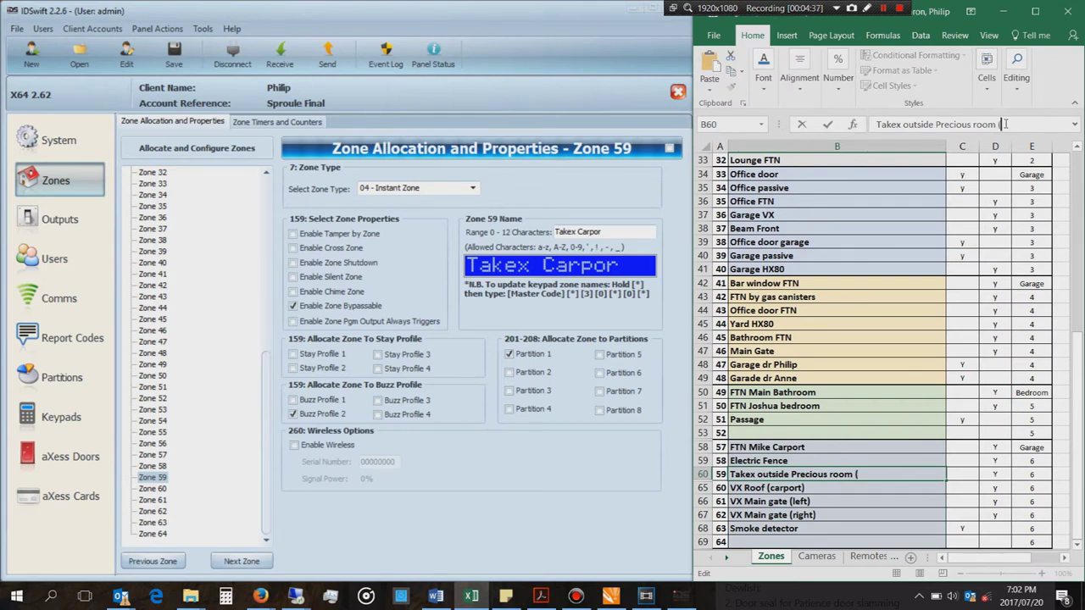
text((Carport))
Switch back to IDSwift and rename zone 60 as "VX Roof".
click(242, 561)
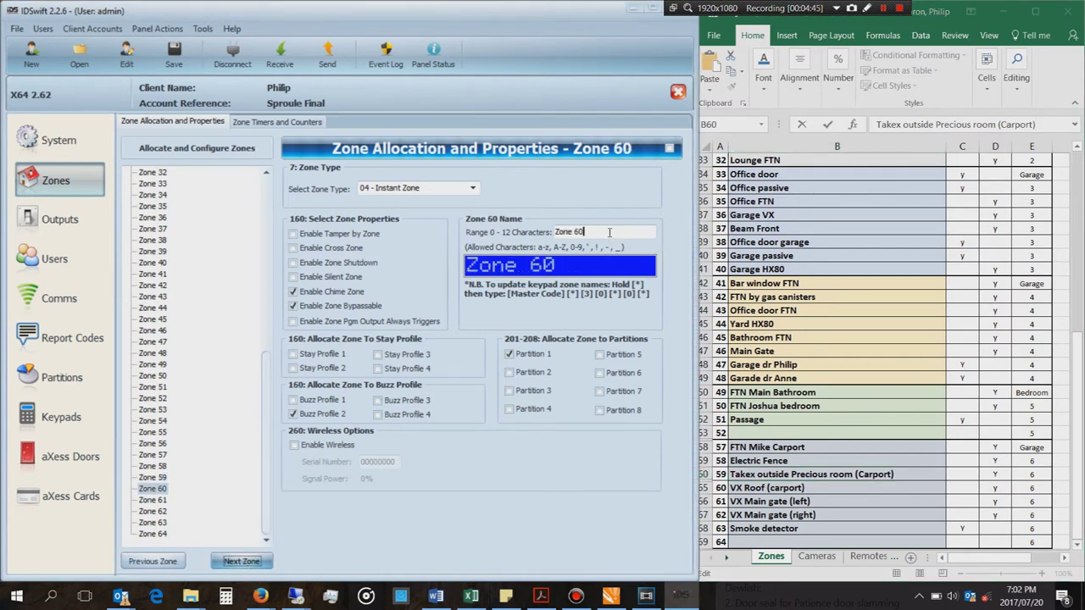
drag(608, 232, 547, 244)
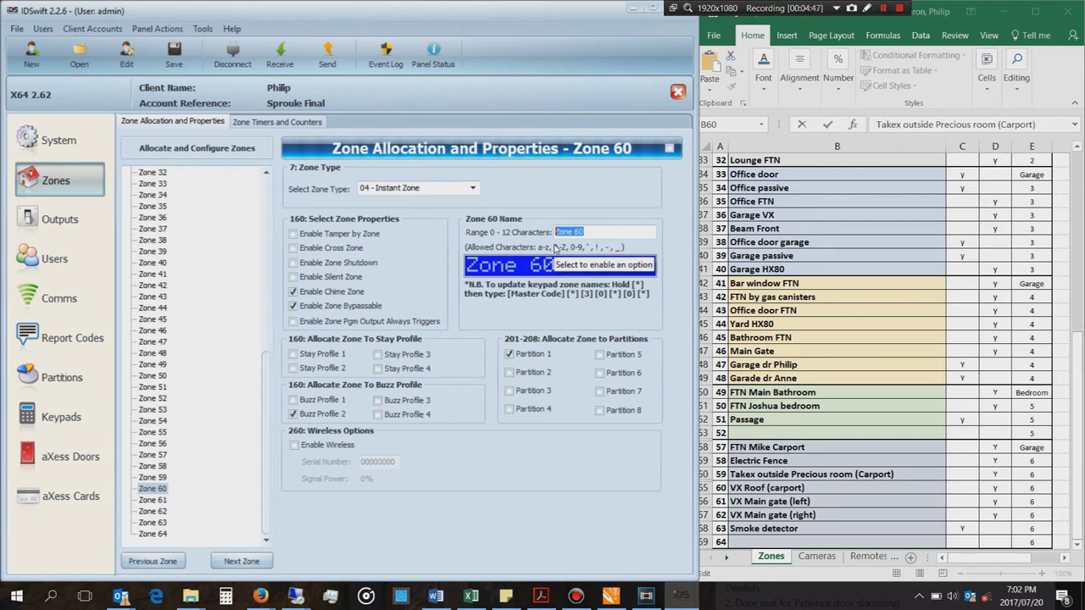
text(VX)
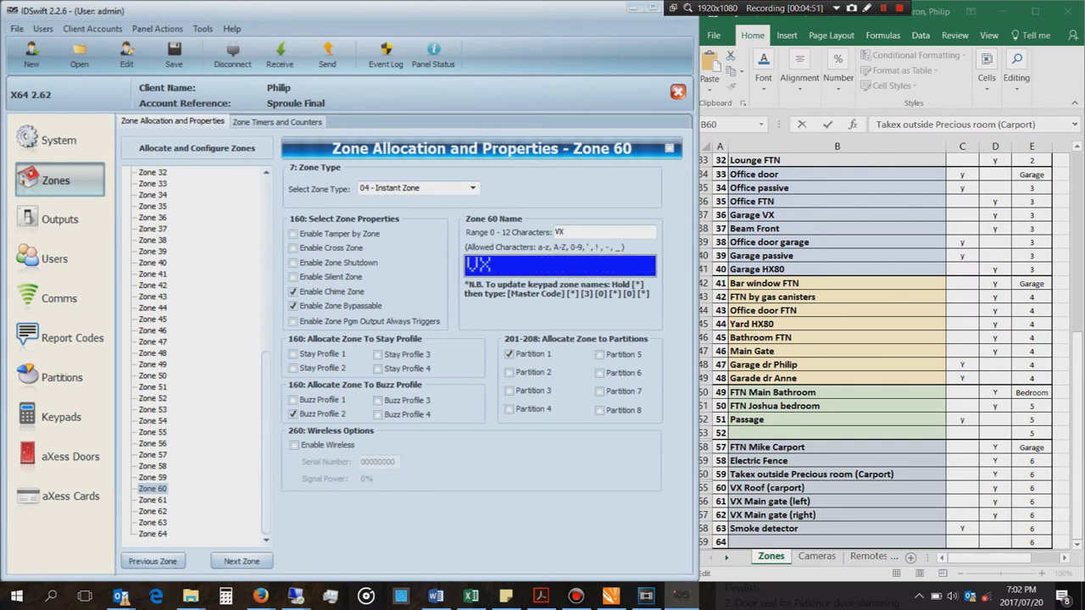
text( Roof)
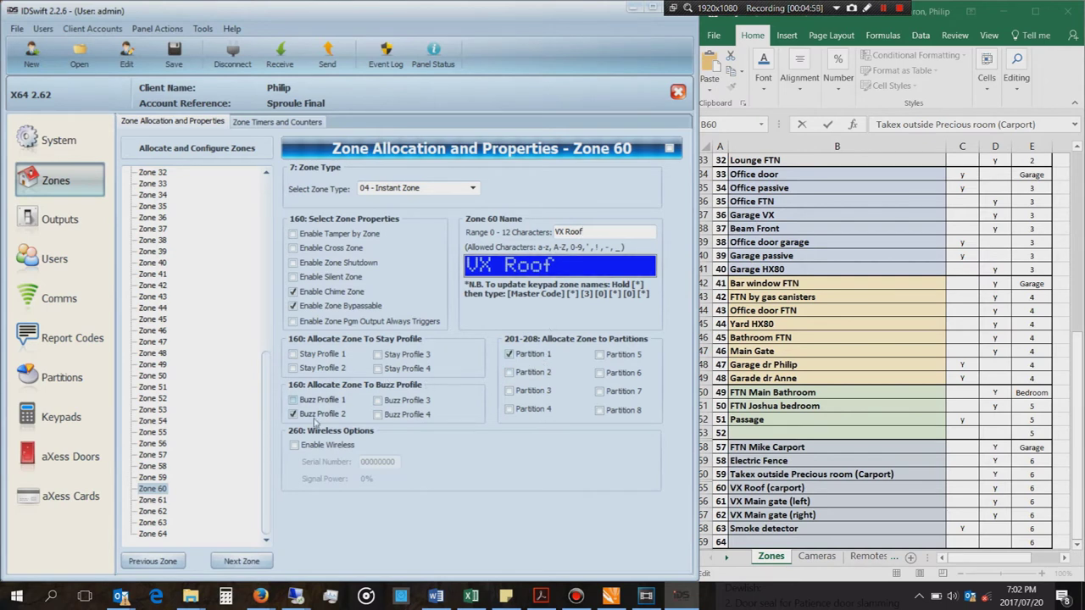
Set zone 61 to type 04 - Instant Zone and name it "VX Main Gate".
click(261, 566)
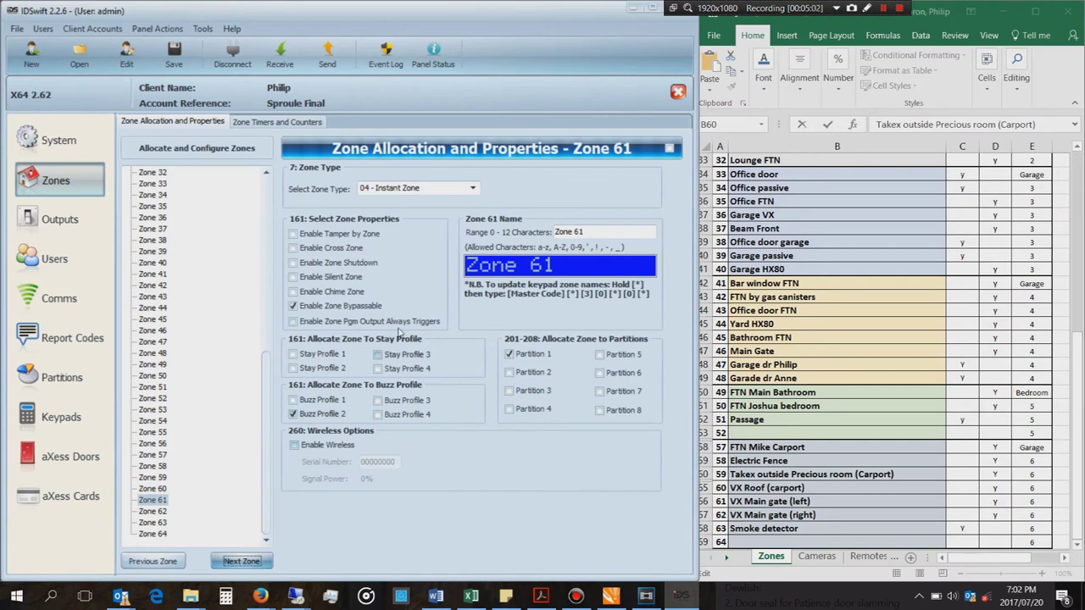
click(473, 189)
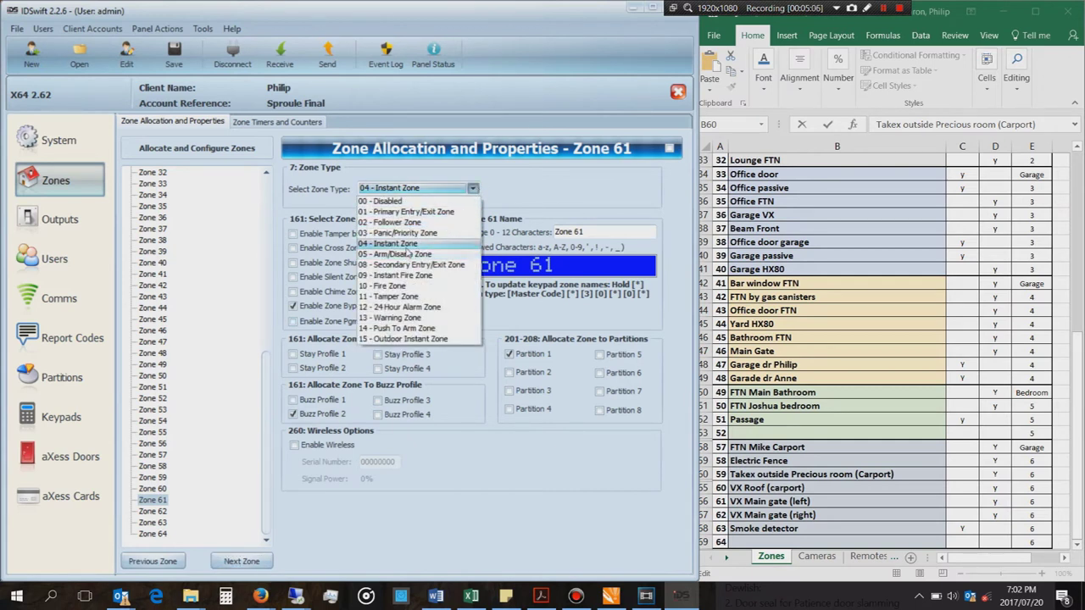
click(406, 247)
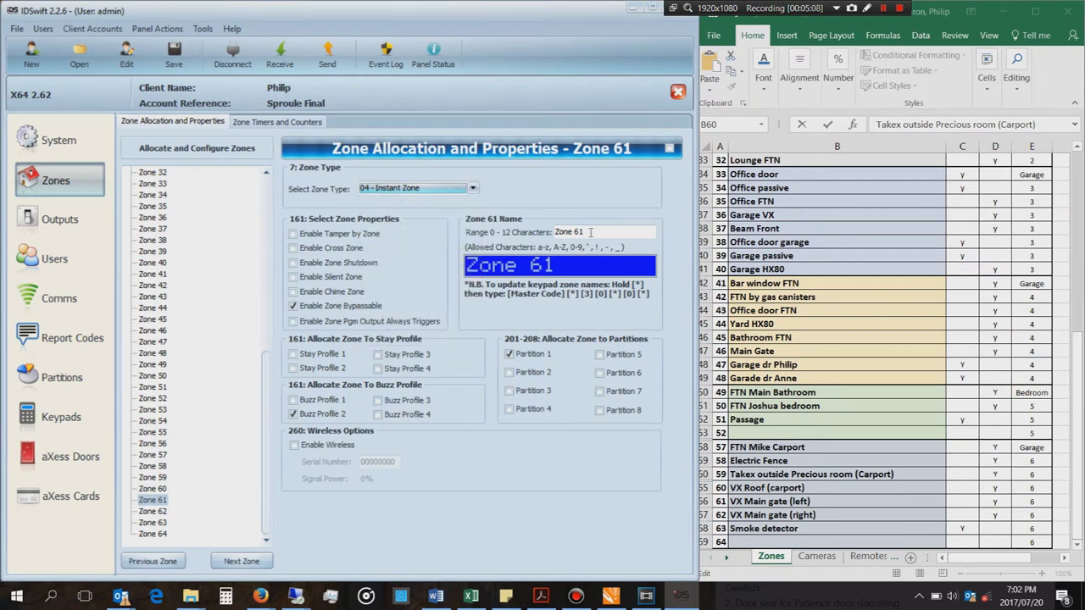
key(Tab)
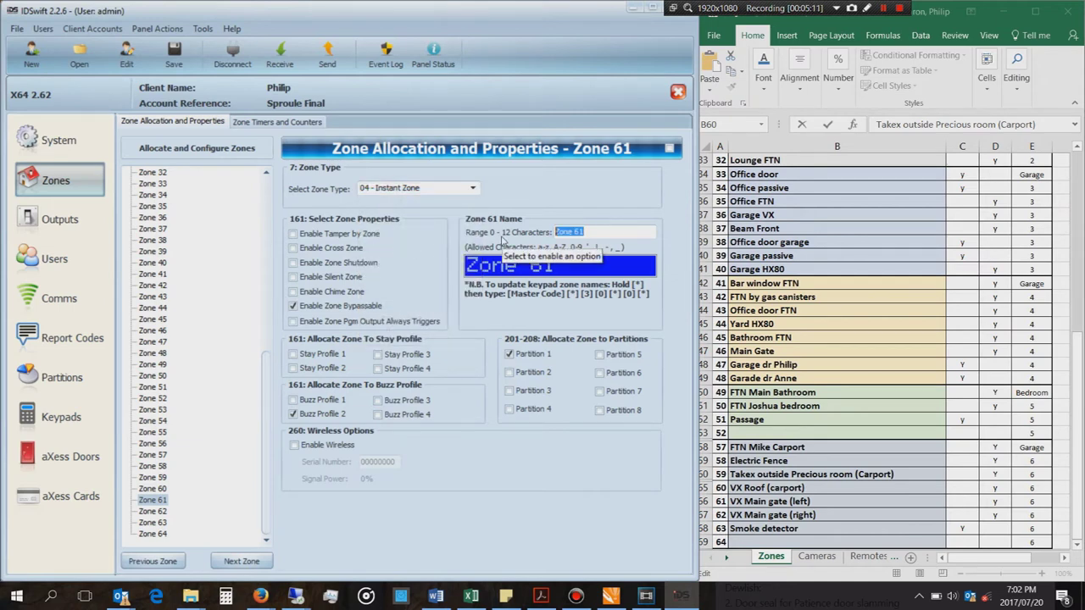
text(VX Main Gat)
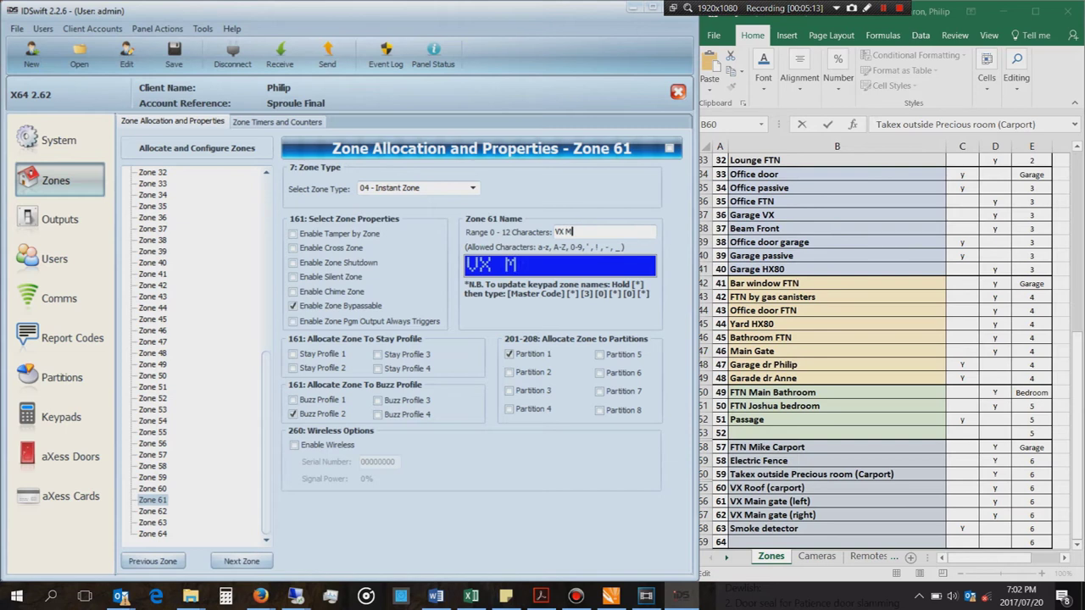
text(e)
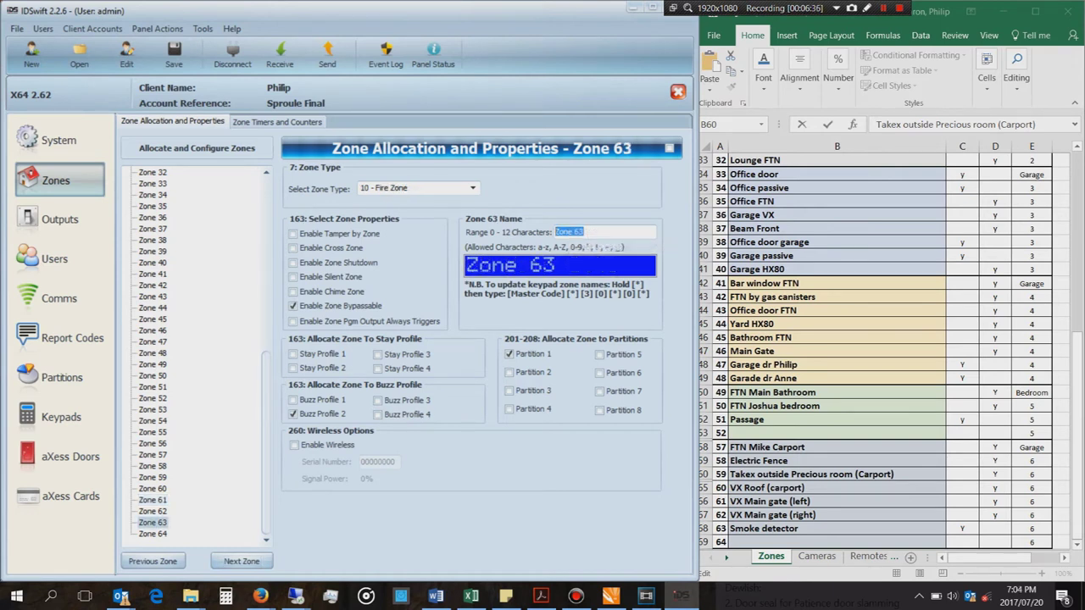
Name zone 63 "Smoke detect".
text(Smoke detect)
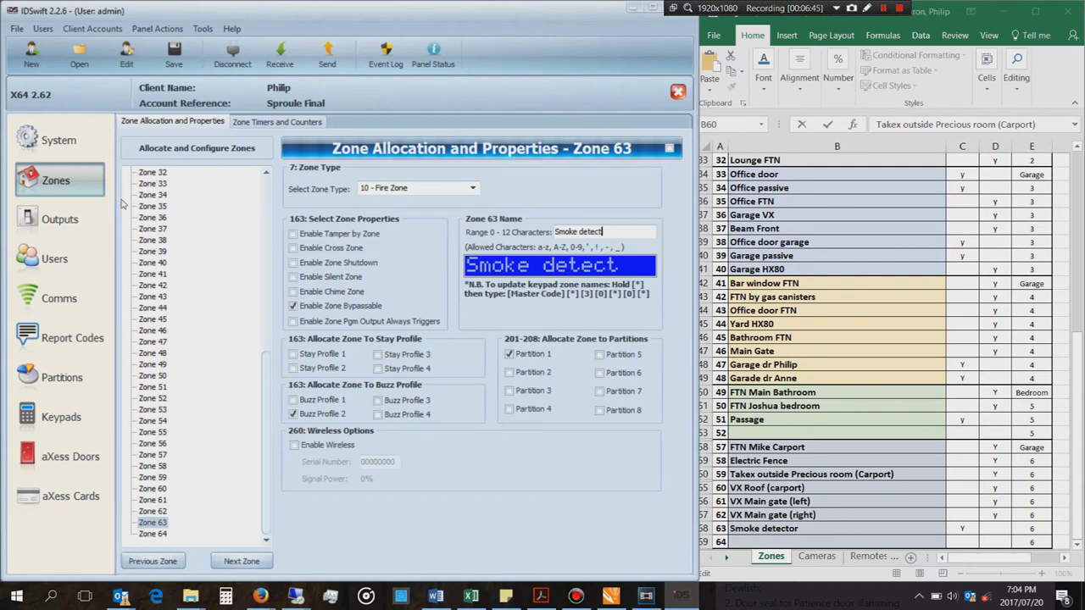
Review the output properties of the keypad, zone expanders 1 to 5 and Output Expander 1.
click(59, 219)
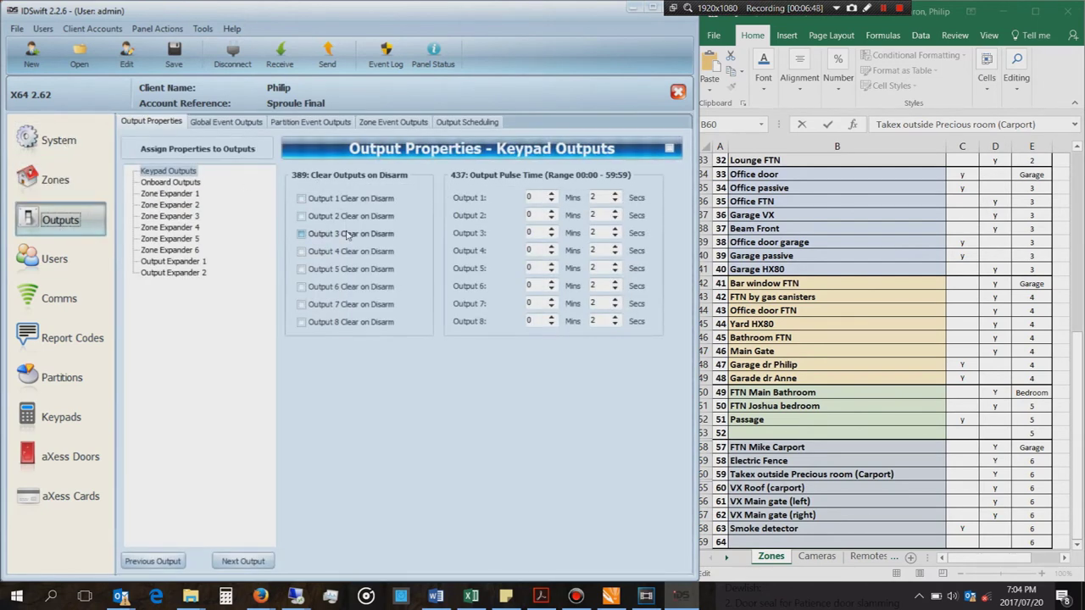
click(173, 205)
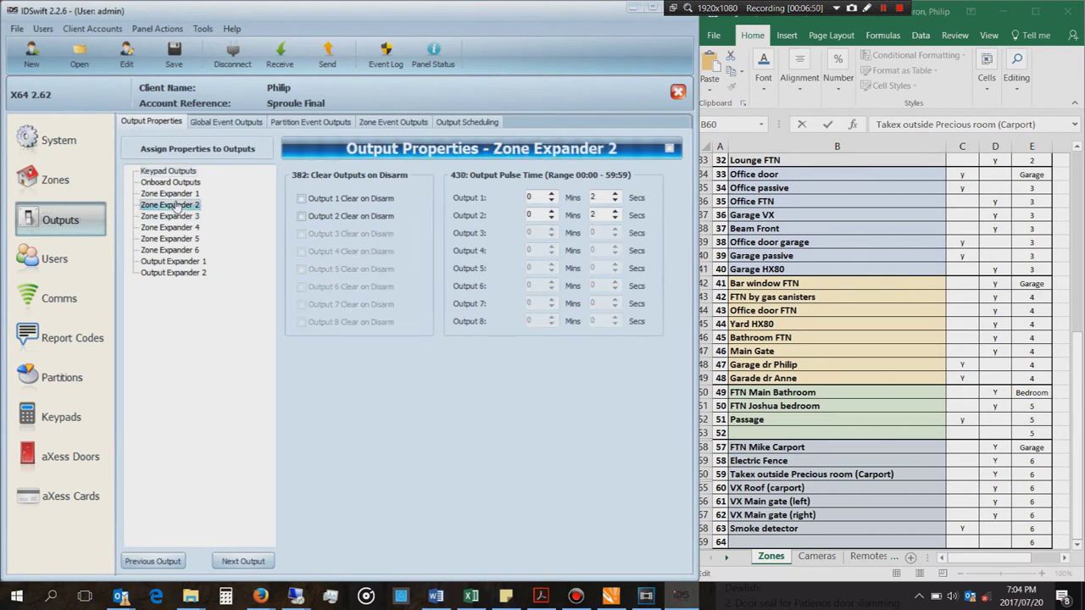
click(174, 194)
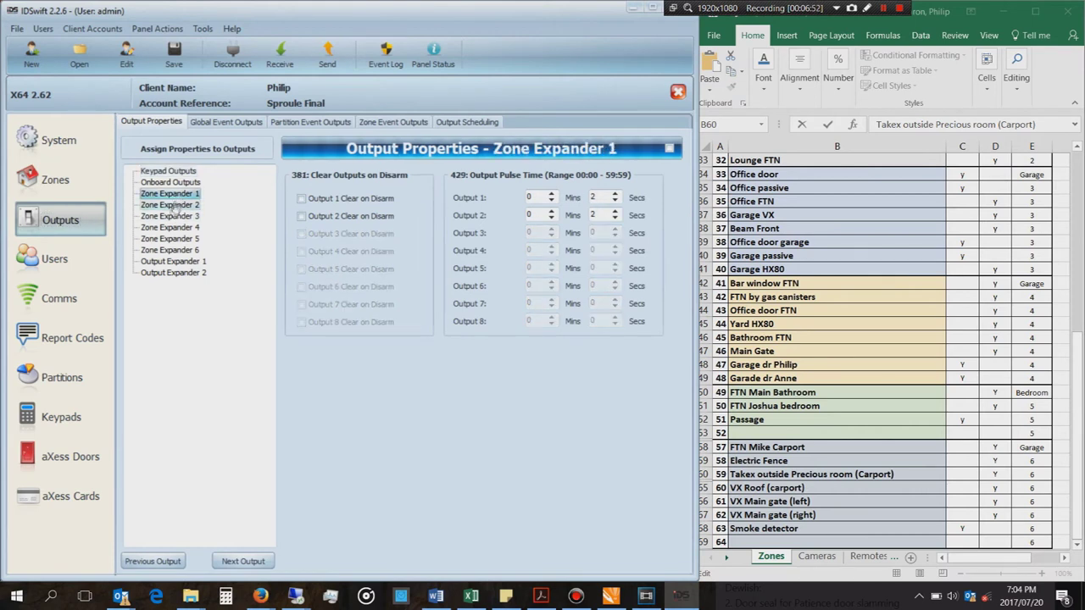
click(179, 207)
click(178, 216)
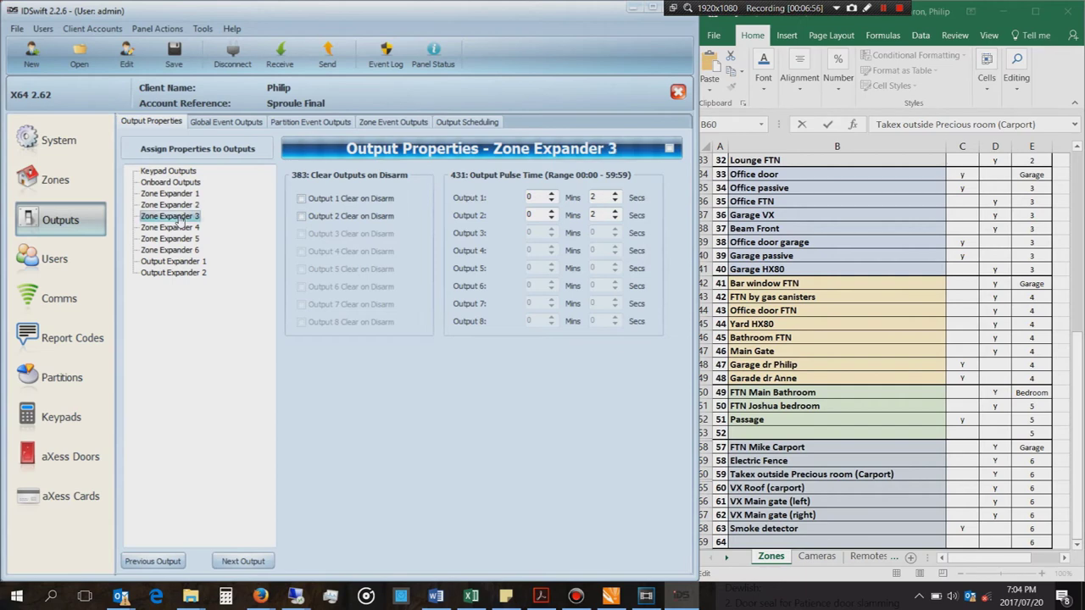
click(180, 227)
click(174, 240)
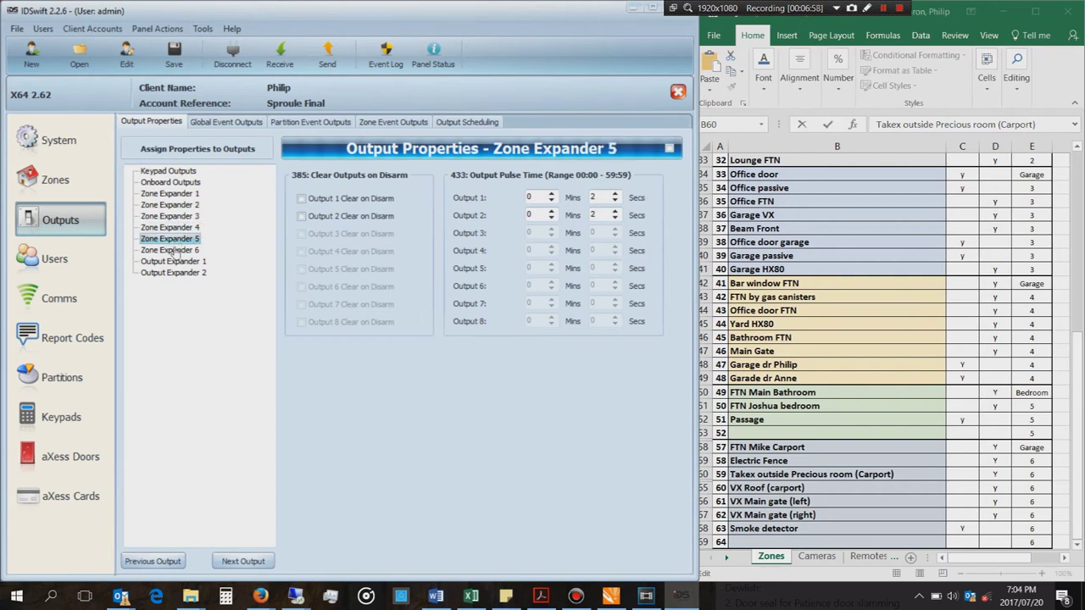
click(172, 262)
Review the communications settings, the partition options, and the keypad options and partition allocation.
click(67, 296)
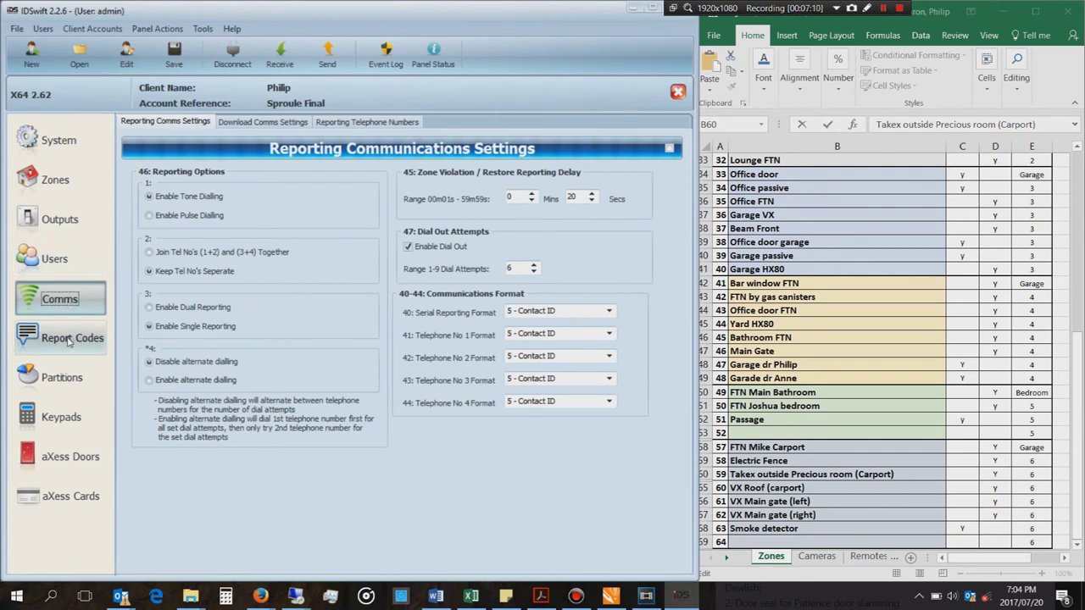
click(60, 386)
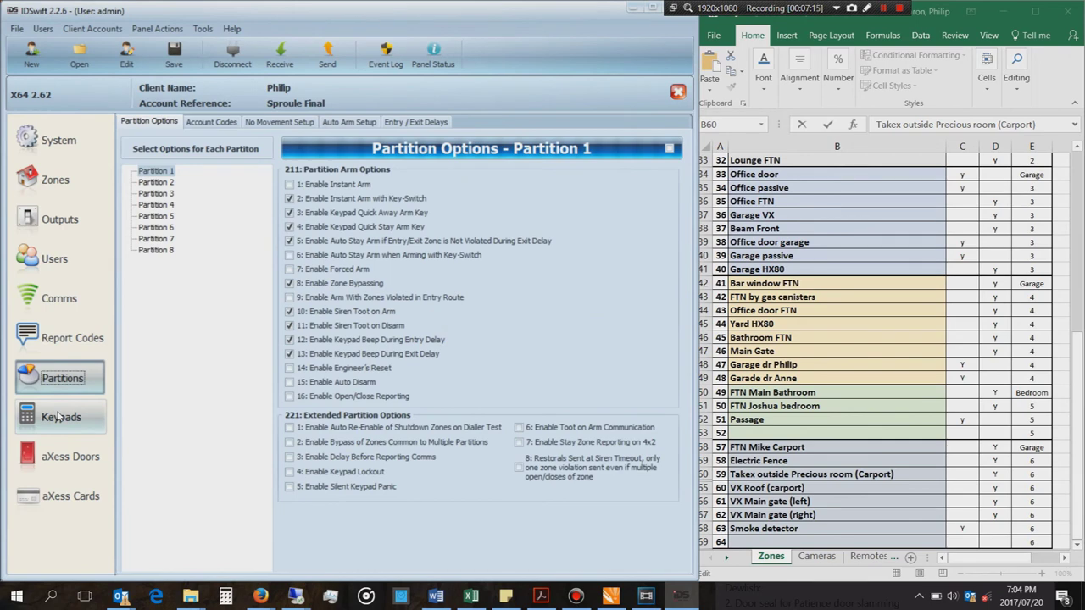
click(58, 412)
click(154, 183)
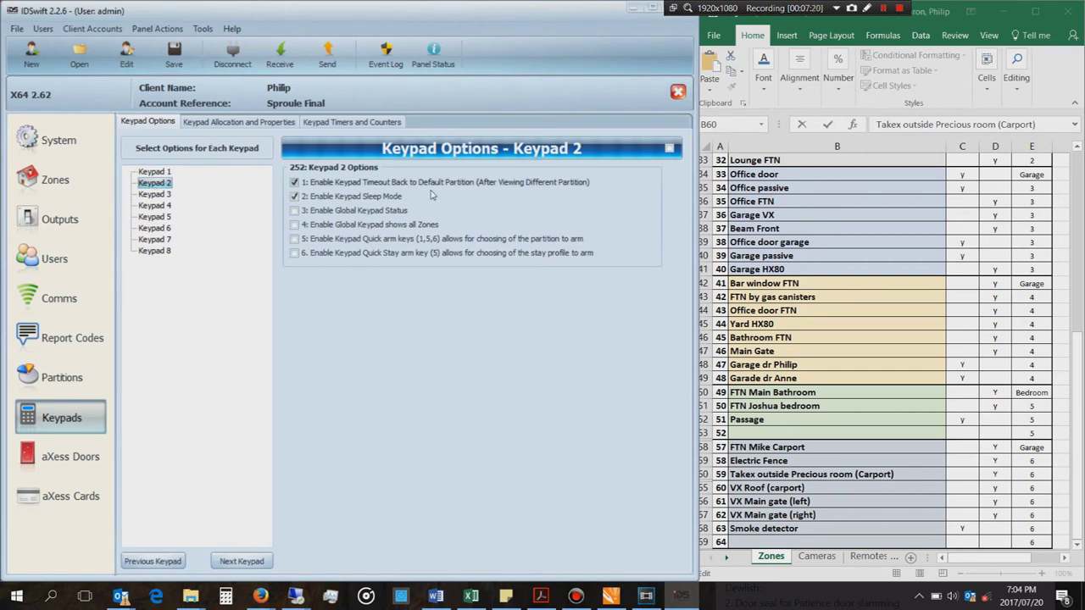
click(154, 194)
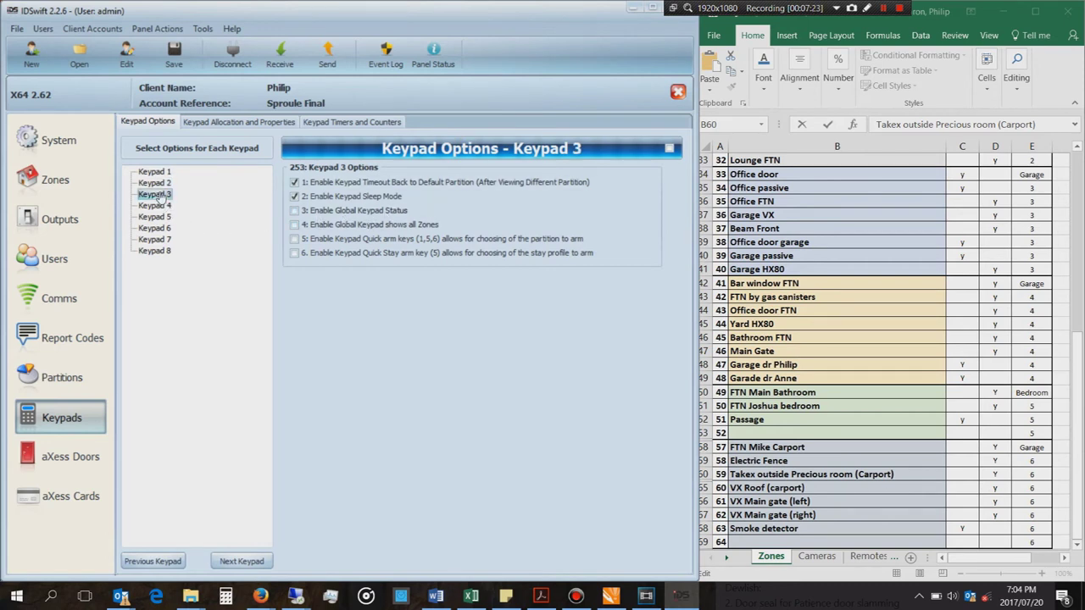
click(203, 123)
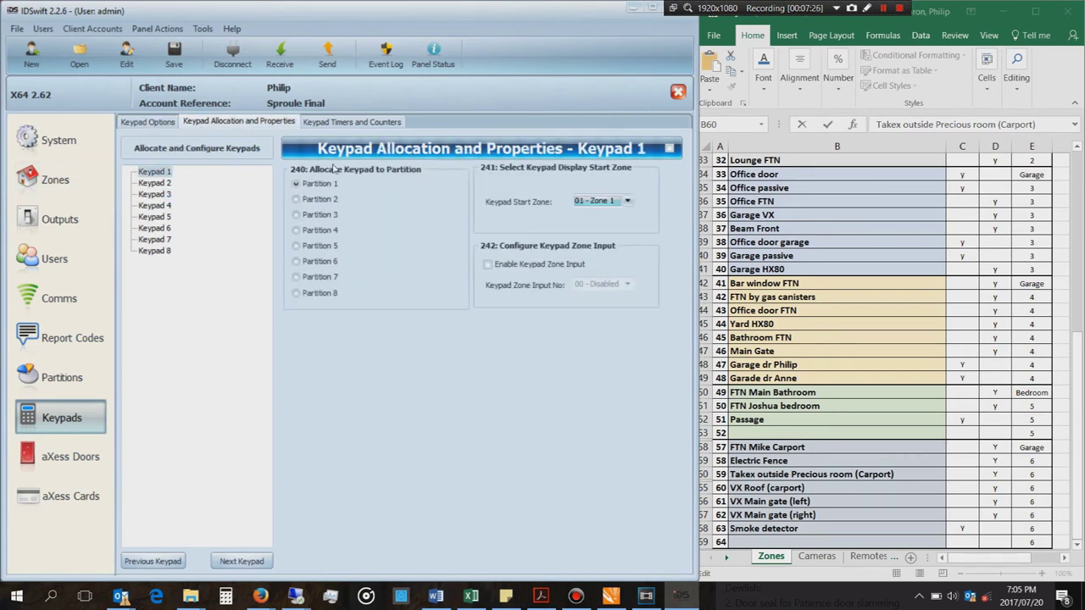
Review the system's global options, trouble display options, and global timers and counters.
click(44, 141)
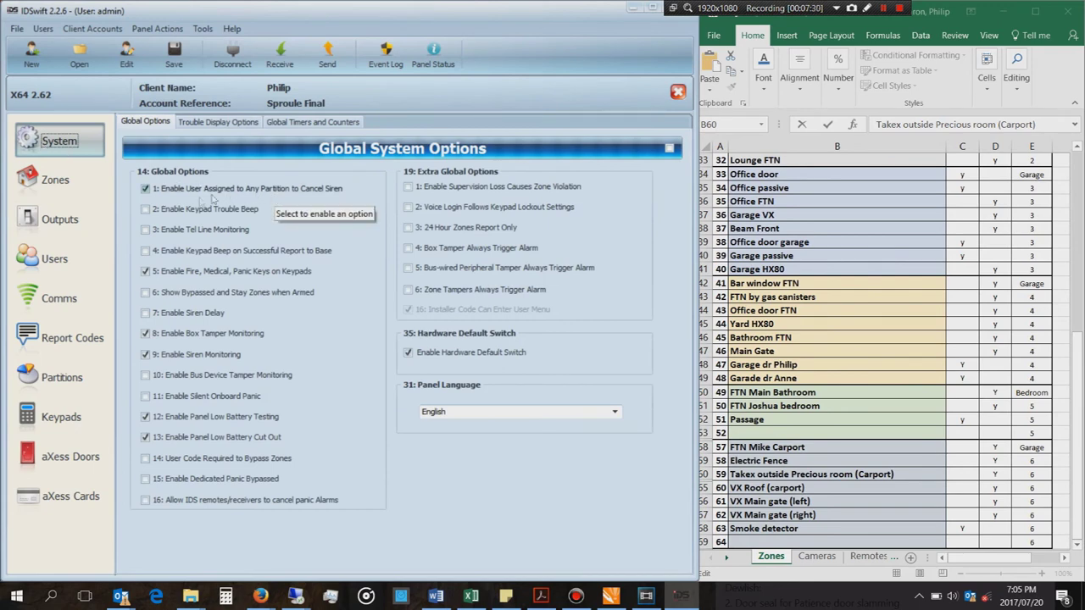
click(245, 124)
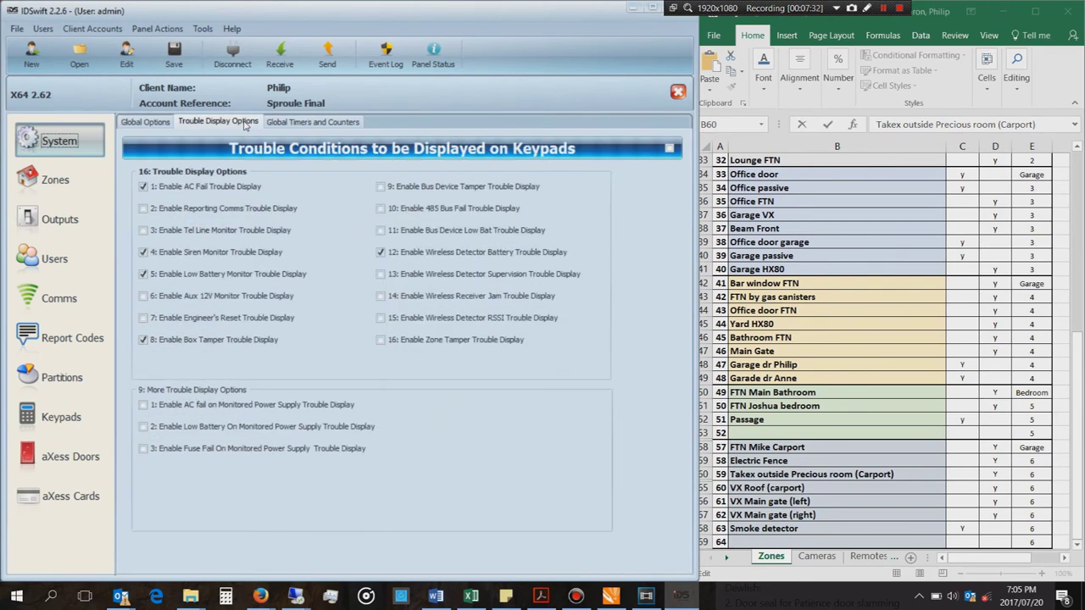
click(299, 123)
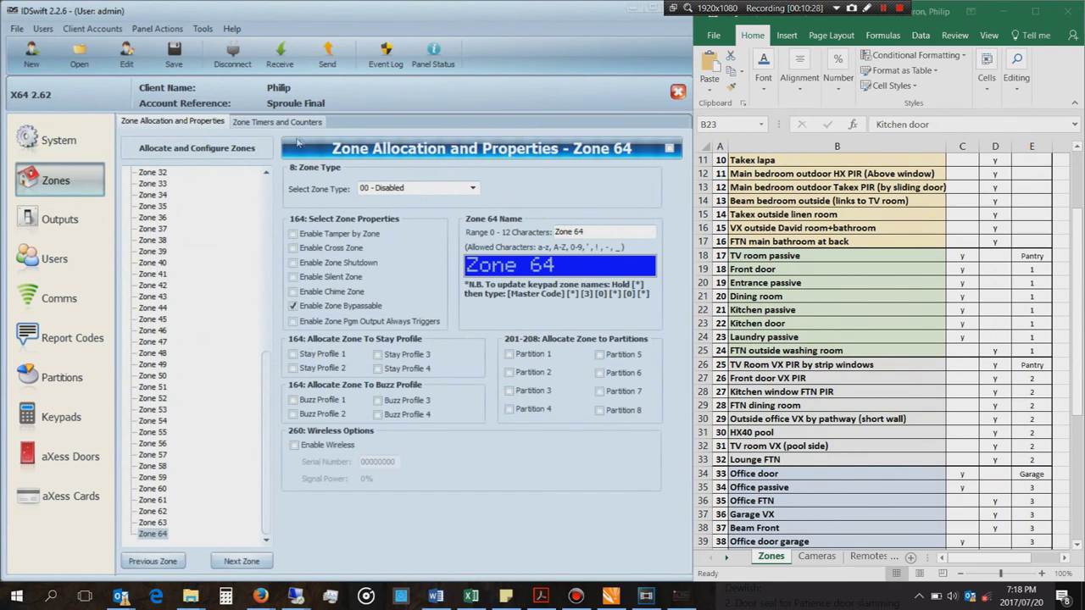
Open zone 34 and send the full configuration to the panel, overwriting all its programmed locations.
click(154, 195)
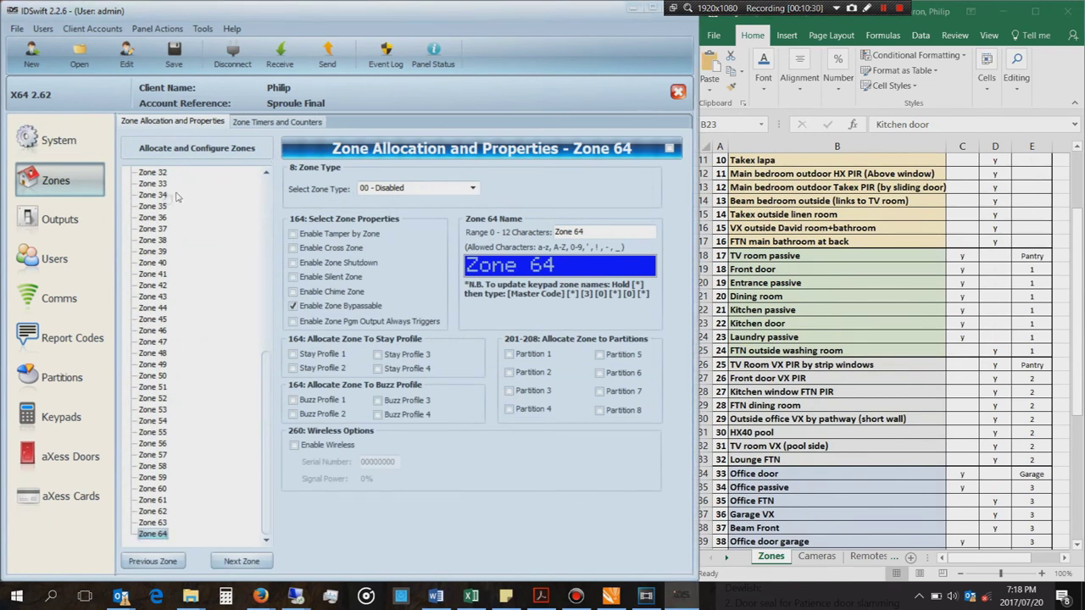
click(329, 56)
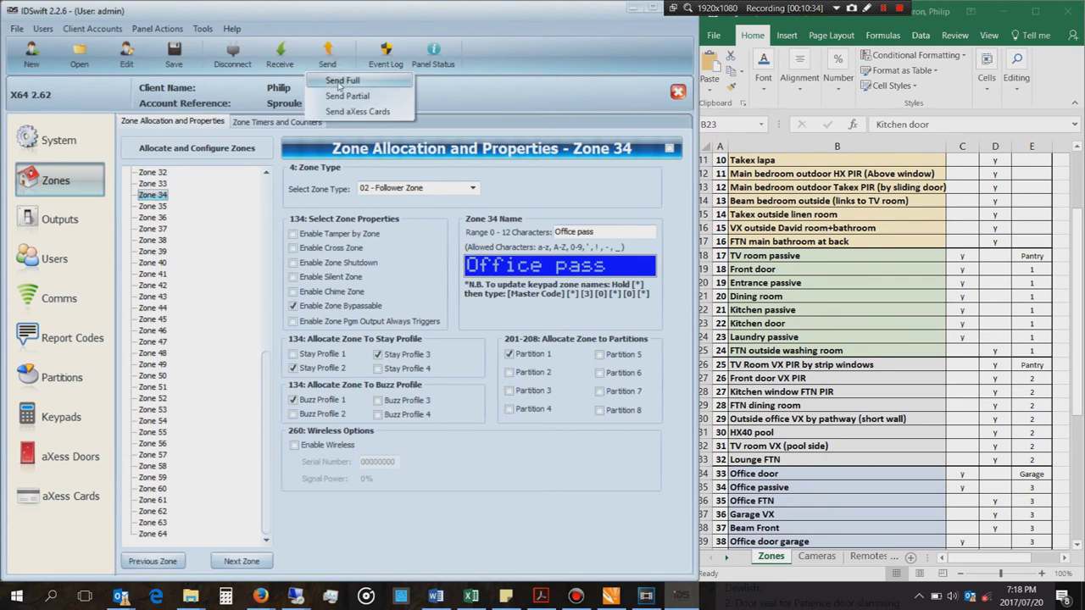
click(339, 82)
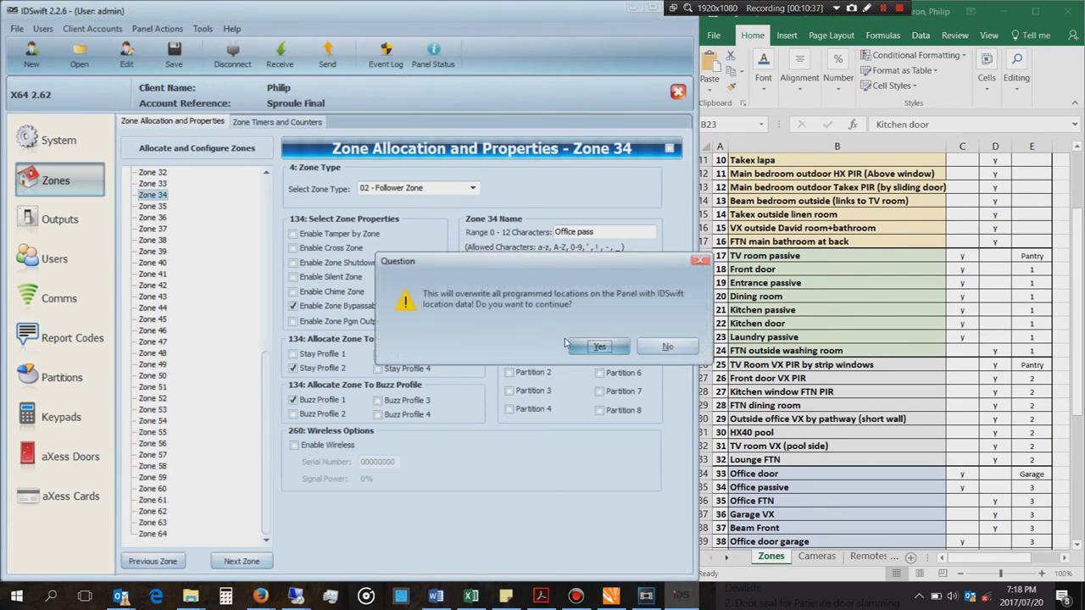
click(599, 347)
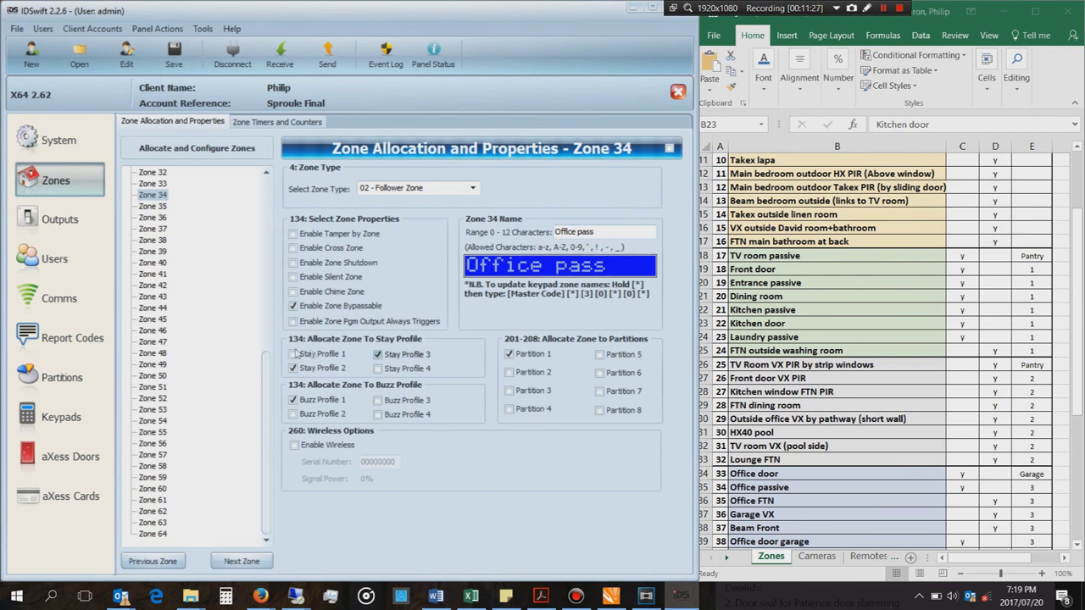
Check the names and properties of zones 60, 61 and 62.
click(154, 489)
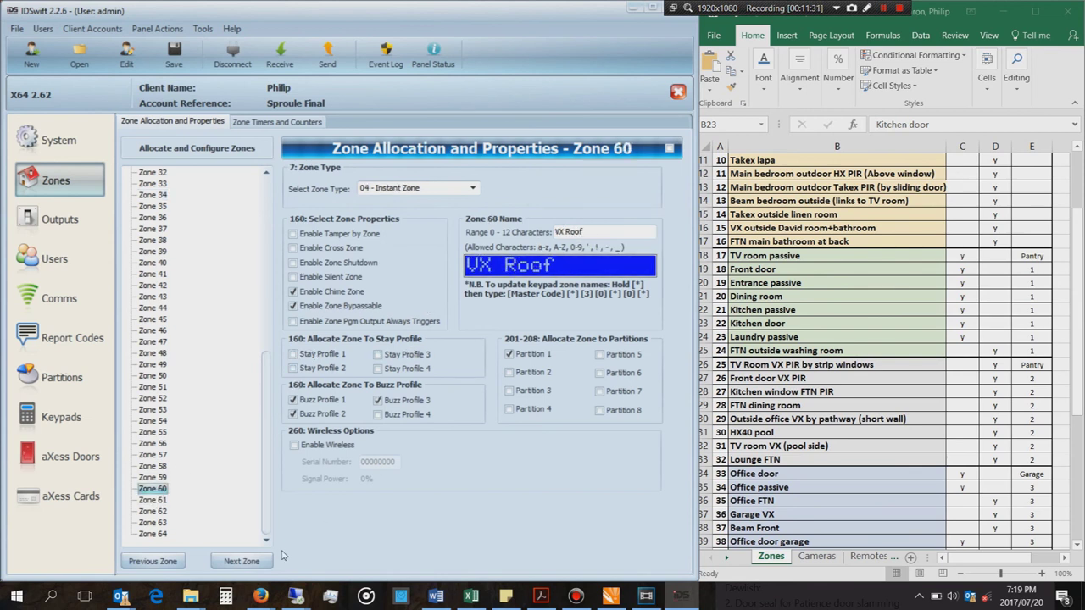
click(242, 561)
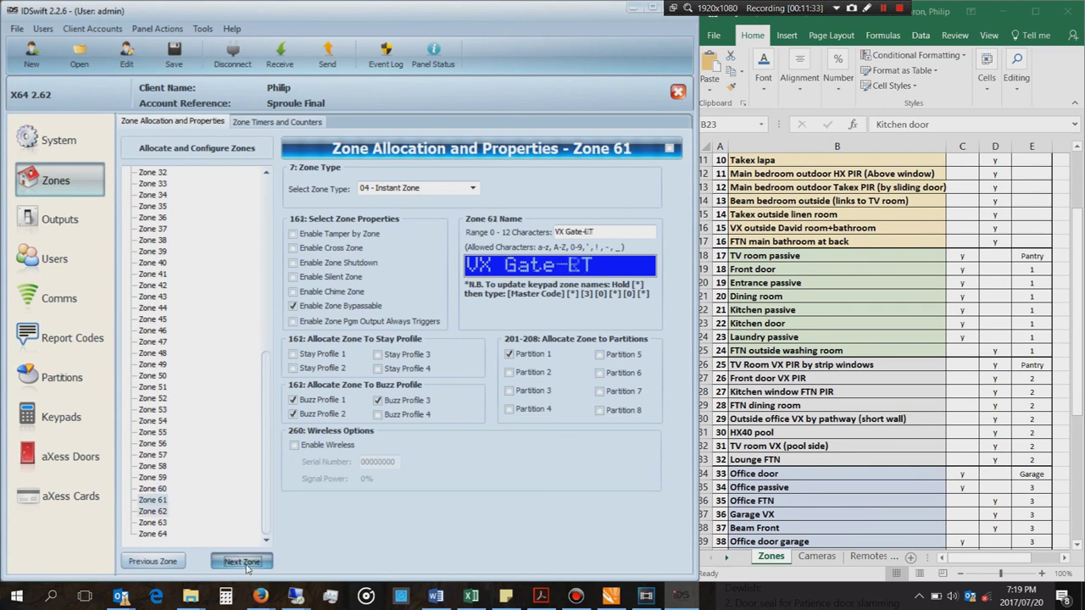
click(241, 561)
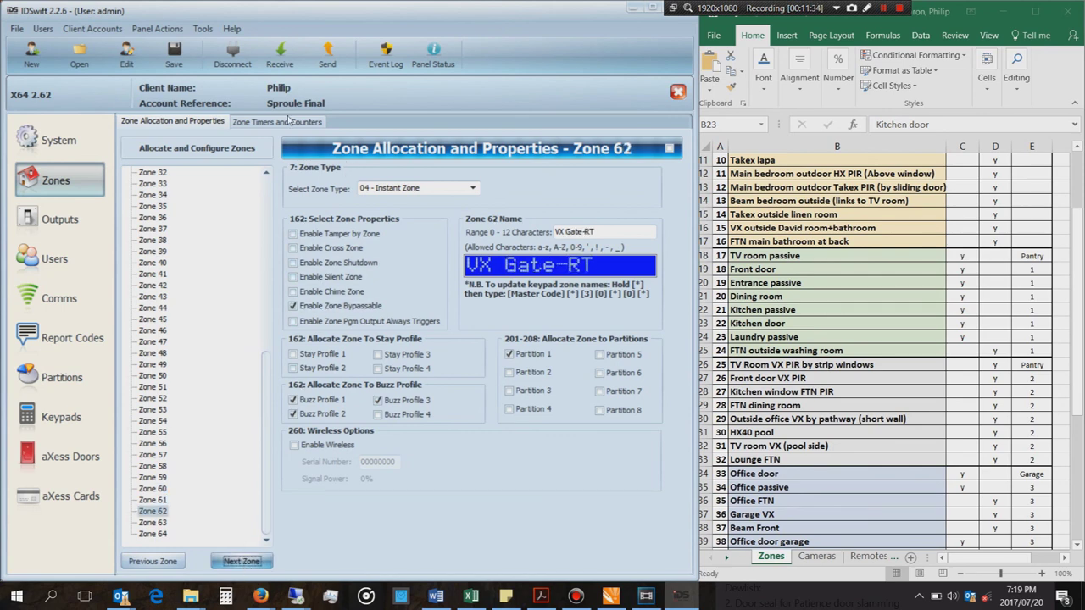
Disconnect from the panel and synchronise its time with the computer's time.
click(221, 60)
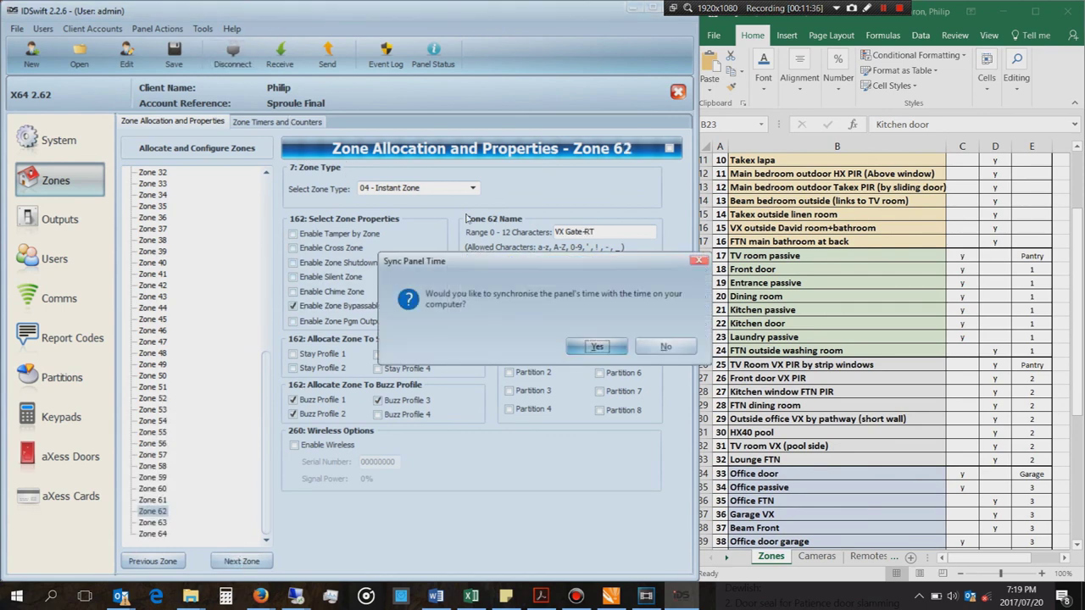
click(585, 347)
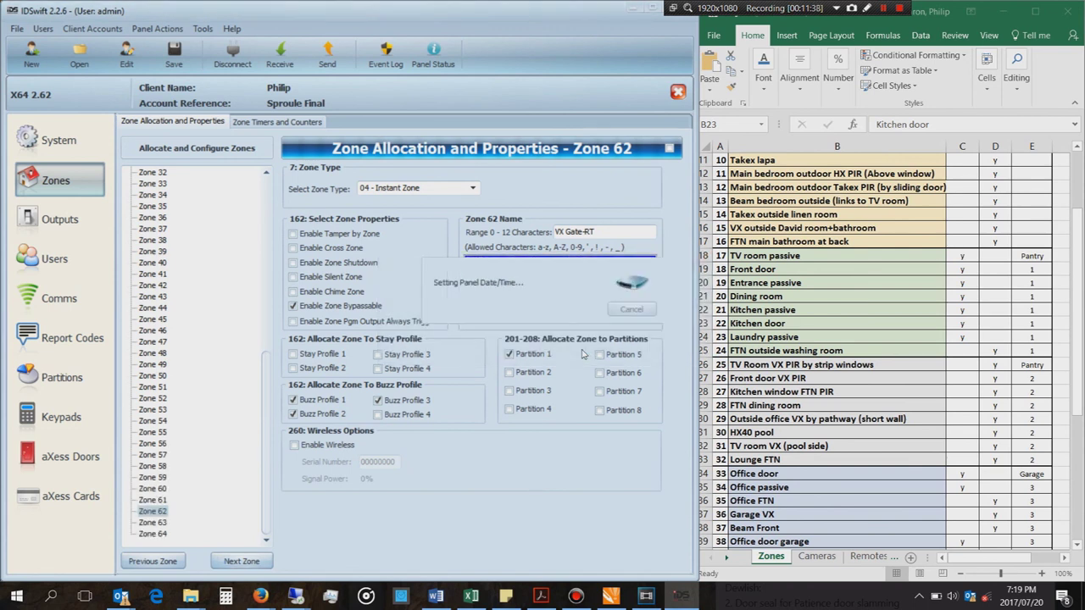